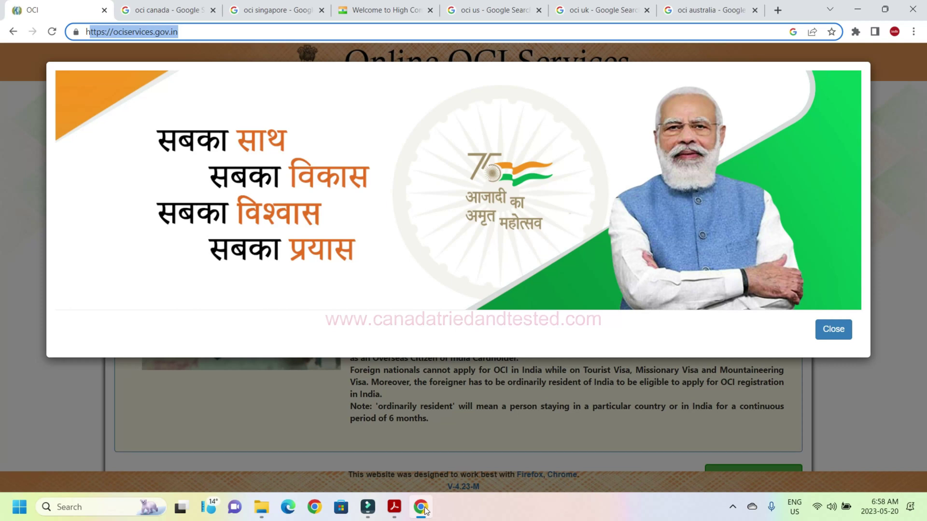
Review the OCI Canada, Singapore, US and Australia search results, then return to the OCI services site.
{"action": "left_click", "coordinate": [190, 32]}
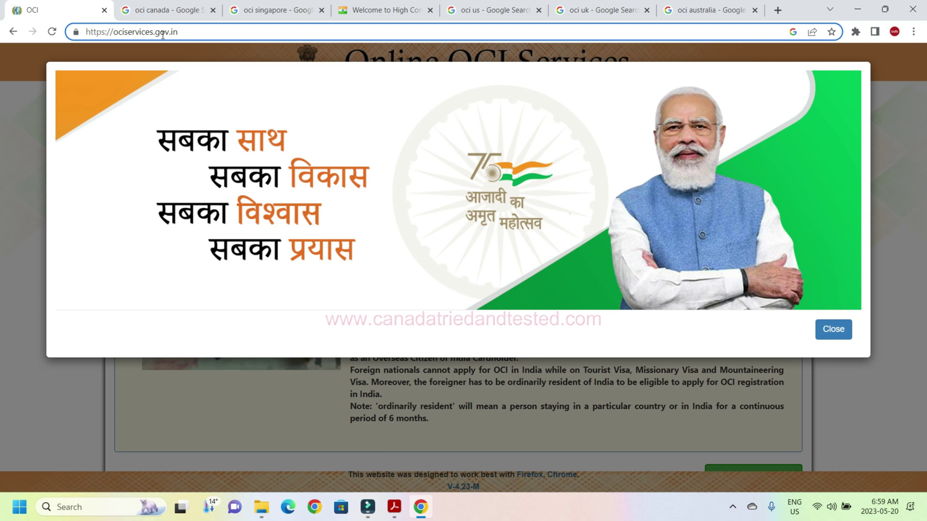
{"action": "left_click", "coordinate": [168, 7]}
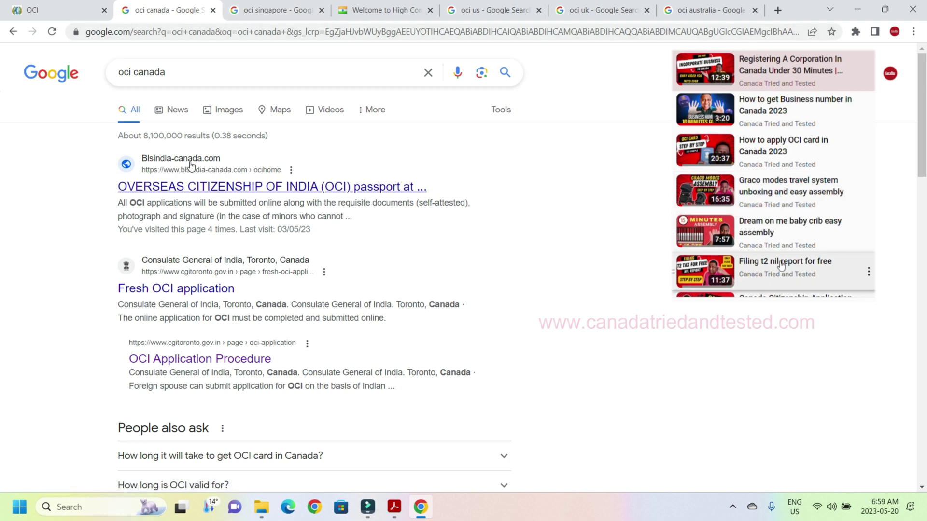
{"action": "left_click", "coordinate": [283, 7]}
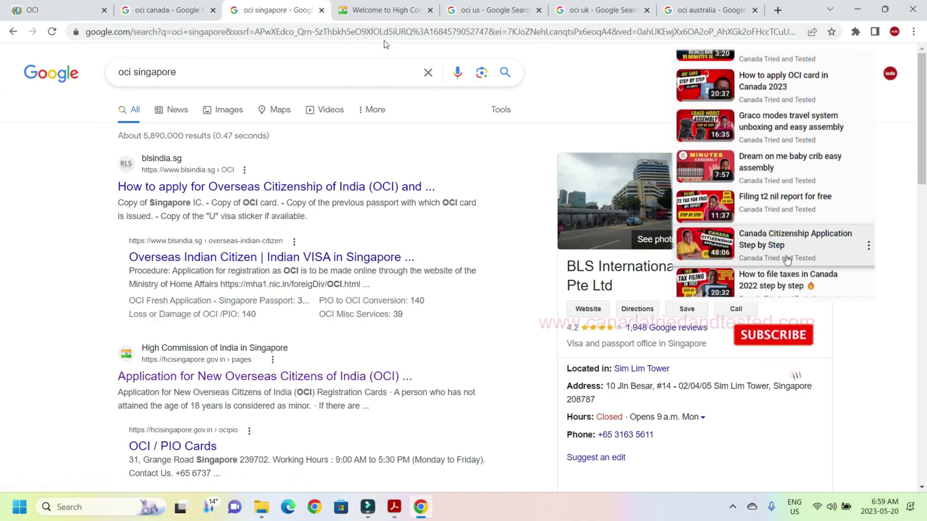
{"action": "left_click", "coordinate": [502, 15]}
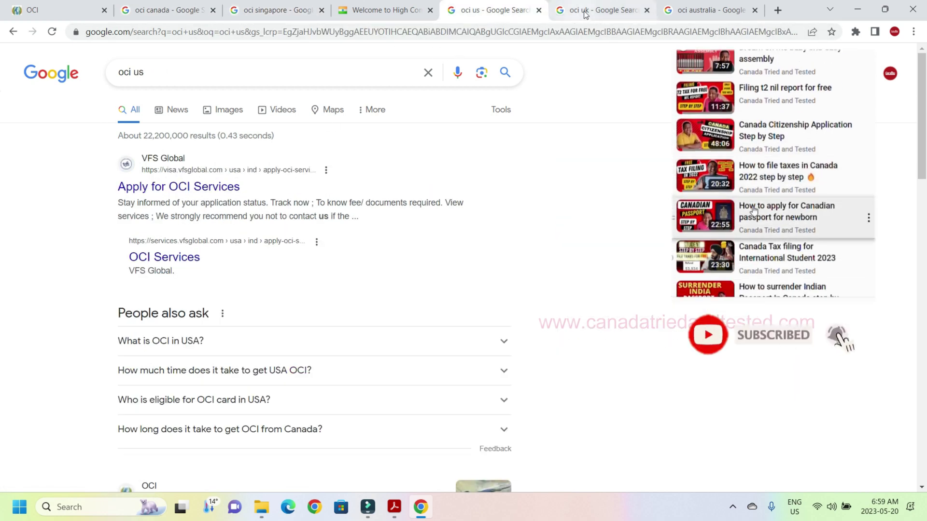
{"action": "left_click", "coordinate": [701, 12]}
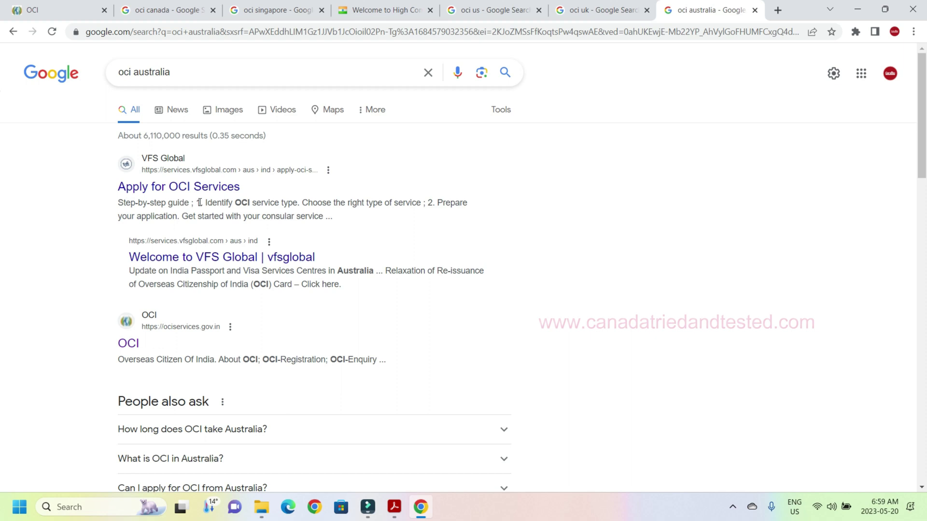
{"action": "left_click", "coordinate": [37, 12]}
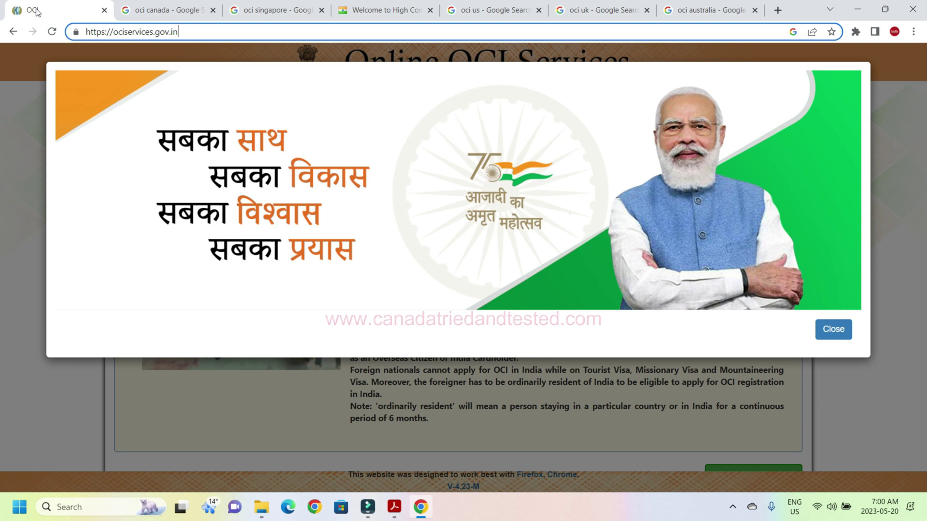
In the OCI checklist PDF, select the 'Application for Fresh OCI' heading and the Indian Passport row.
{"action": "key", "text": "alt+Tab"}
{"action": "left_click_drag", "start_coordinate": [109, 175], "coordinate": [273, 169]}
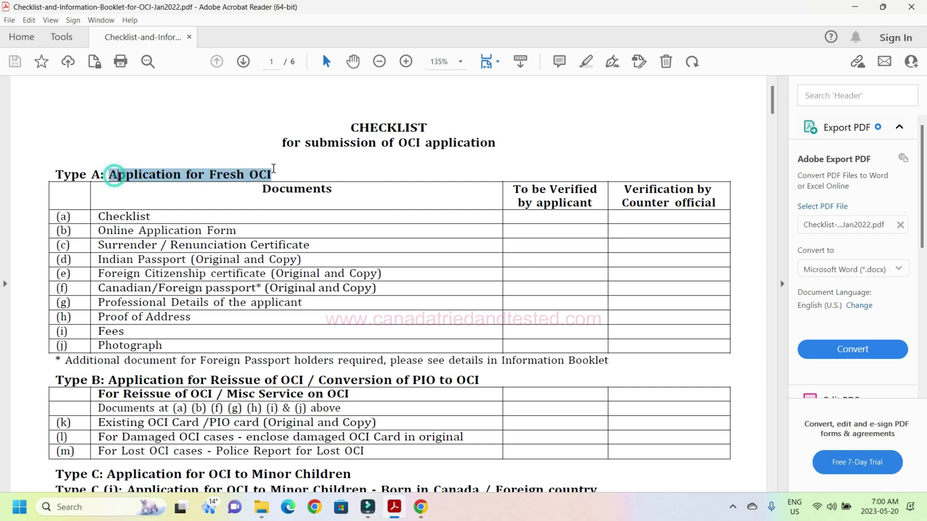
{"action": "left_click", "coordinate": [453, 182]}
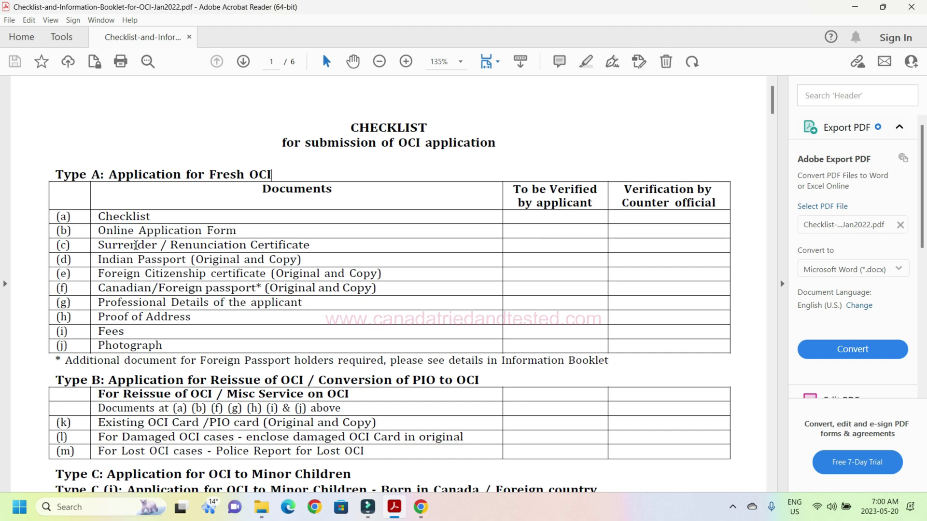
{"action": "left_click_drag", "start_coordinate": [98, 259], "coordinate": [194, 260]}
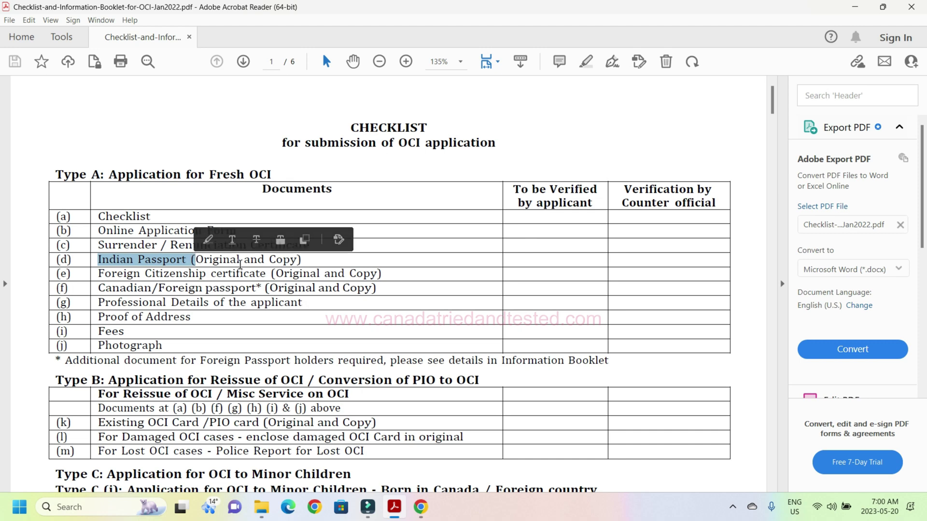
{"action": "left_click", "coordinate": [240, 265]}
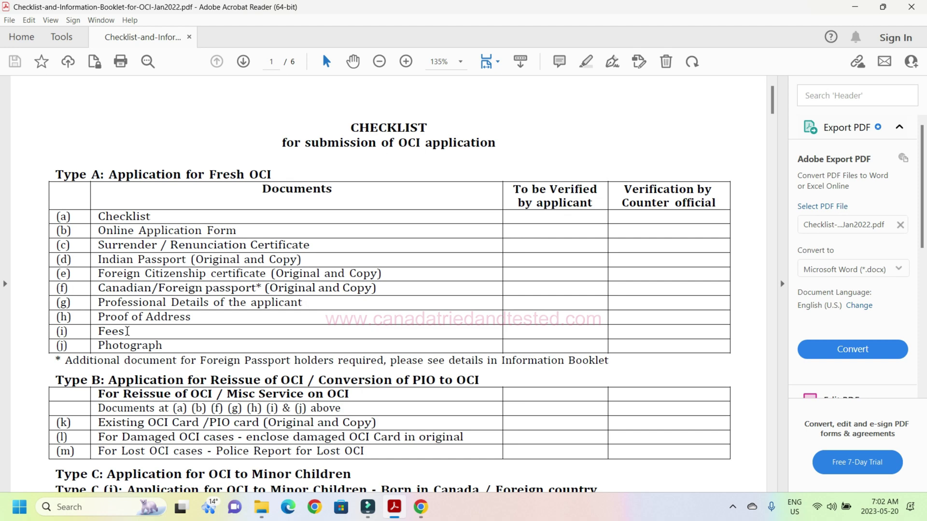
Jump to the checklist's page 4 Fees table, listing Fresh OCI at CAD $ 345.
{"action": "left_click", "coordinate": [127, 331]}
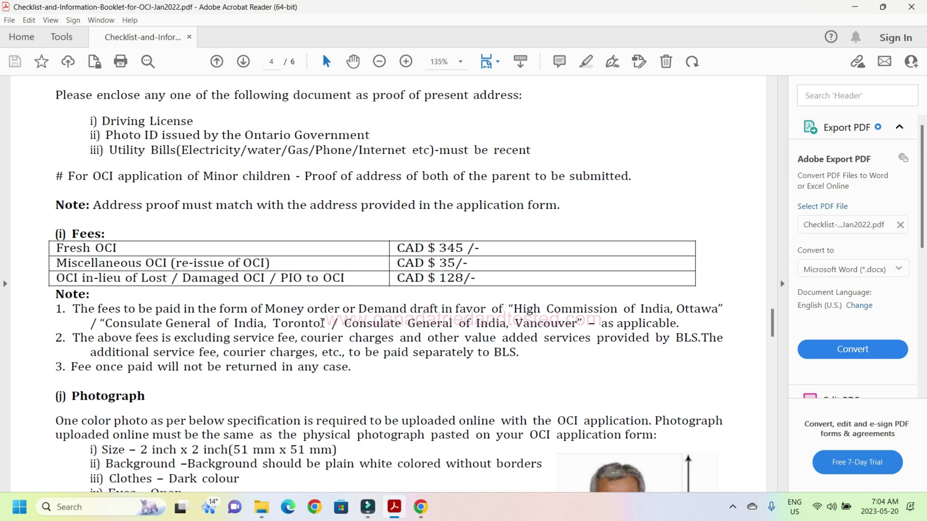
Select the CAD $345 Fresh OCI fee and the BLS fee note, then return to the checklist's first page.
{"action": "double_click", "coordinate": [463, 249]}
{"action": "left_click", "coordinate": [437, 341]}
{"action": "double_click", "coordinate": [691, 339]}
{"action": "left_click_drag", "start_coordinate": [439, 247], "coordinate": [478, 250]}
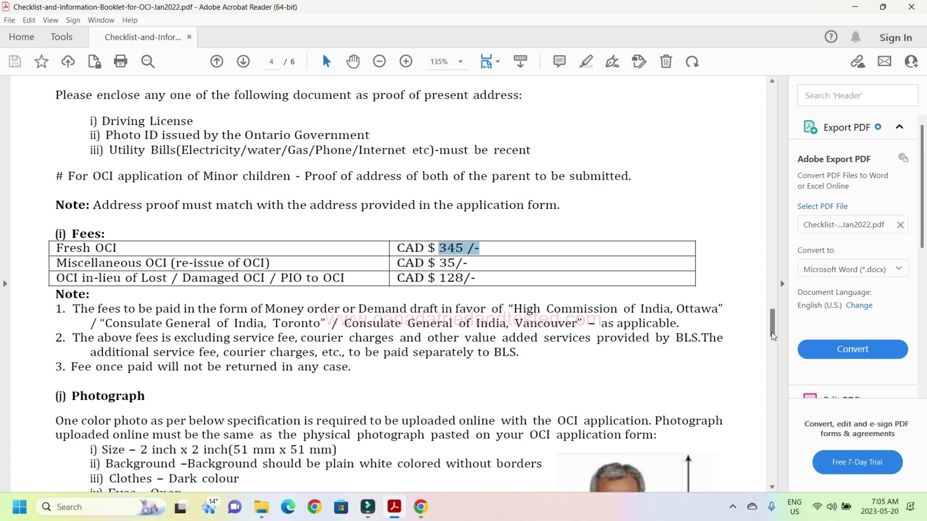
{"action": "left_click", "coordinate": [771, 332]}
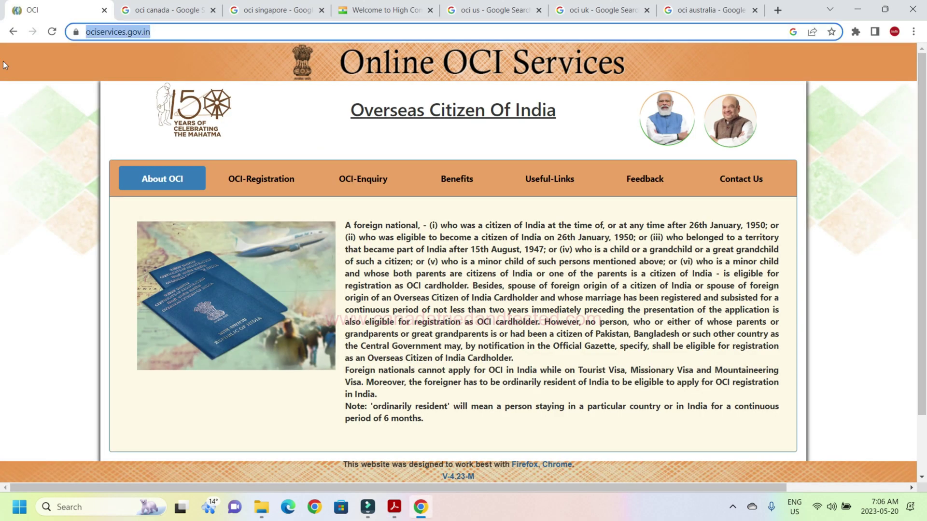
Proceed from the About OCI page and start a New OCI Registration.
{"action": "left_click_drag", "start_coordinate": [193, 32], "coordinate": [2, 62]}
{"action": "left_click", "coordinate": [2, 247]}
{"action": "scroll", "coordinate": [2, 246], "scroll_direction": "down", "scroll_amount": 1}
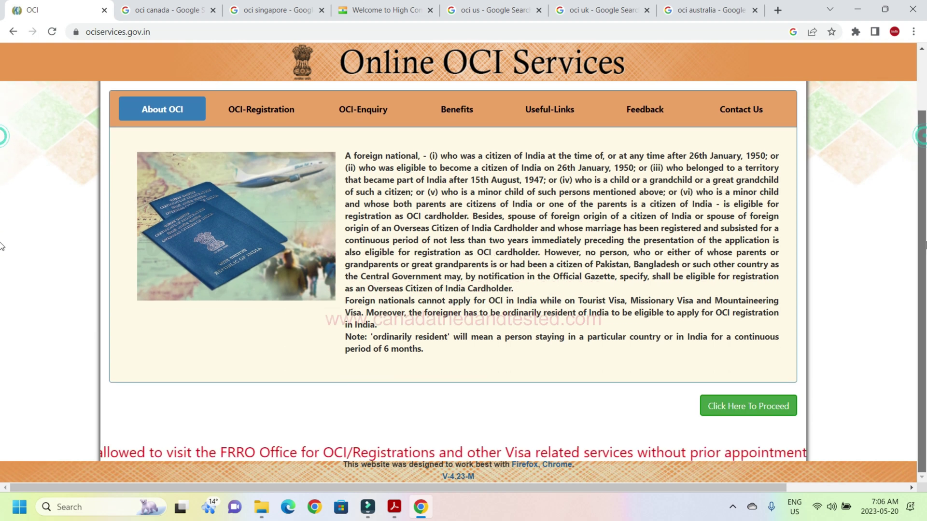
{"action": "left_click", "coordinate": [749, 407]}
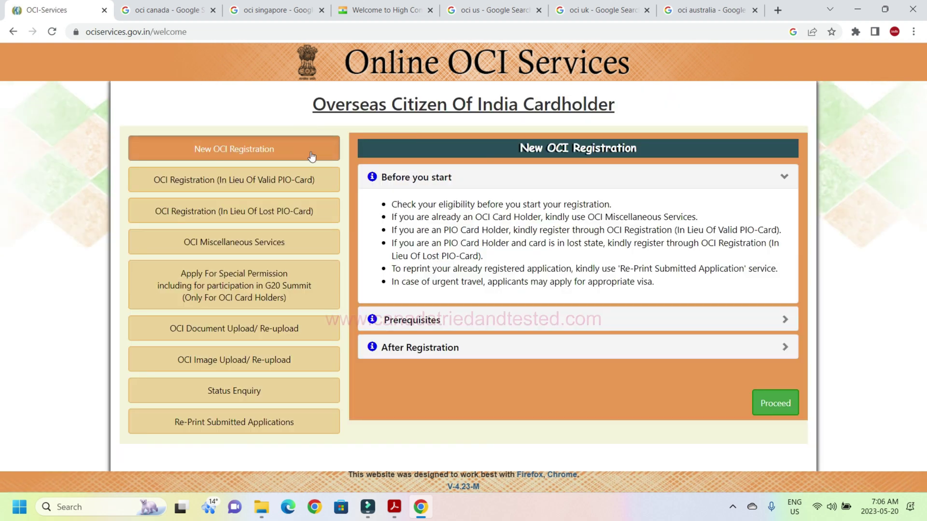
{"action": "left_click", "coordinate": [774, 412]}
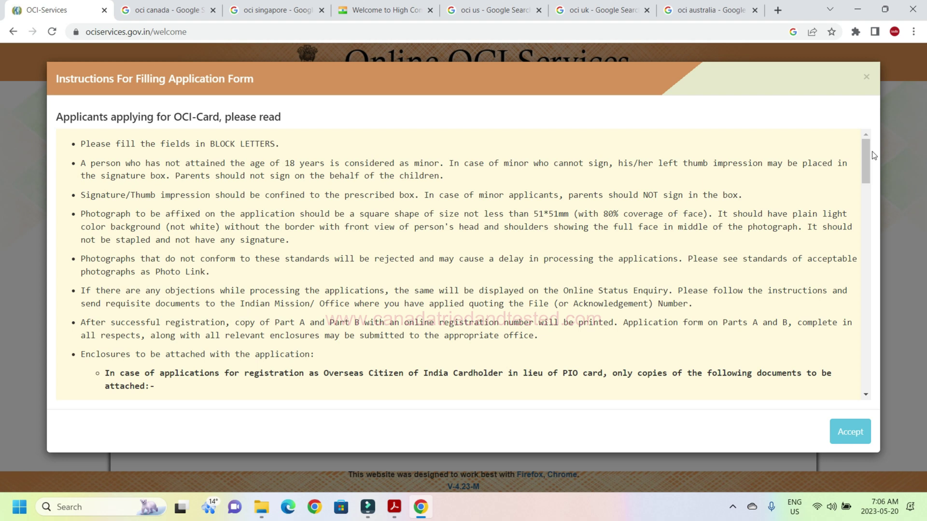
Highlight the photo limits (200 minimum, 1500 x 1500 maximum) and signature limits, then confirm instructions read.
{"action": "left_click_drag", "start_coordinate": [865, 151], "coordinate": [874, 398]}
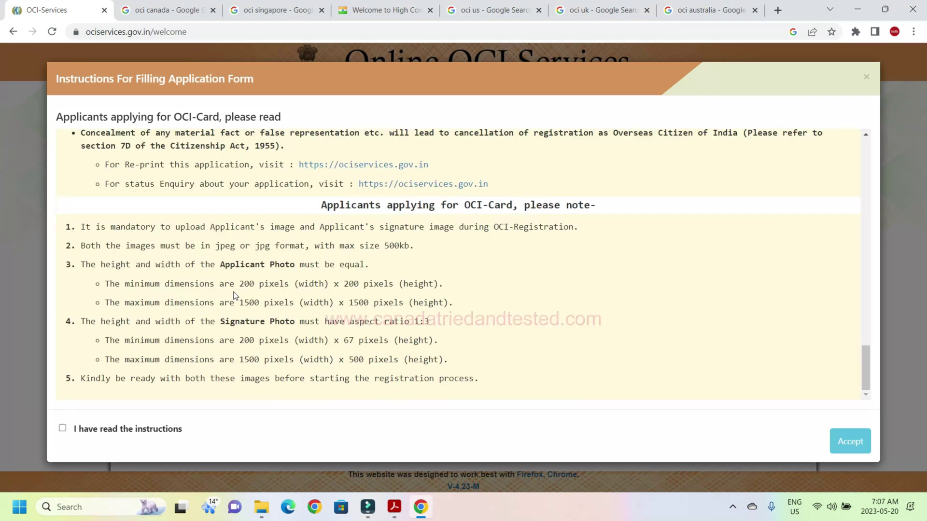
{"action": "left_click_drag", "start_coordinate": [223, 265], "coordinate": [299, 265]}
{"action": "left_click", "coordinate": [295, 286]}
{"action": "double_click", "coordinate": [242, 284]}
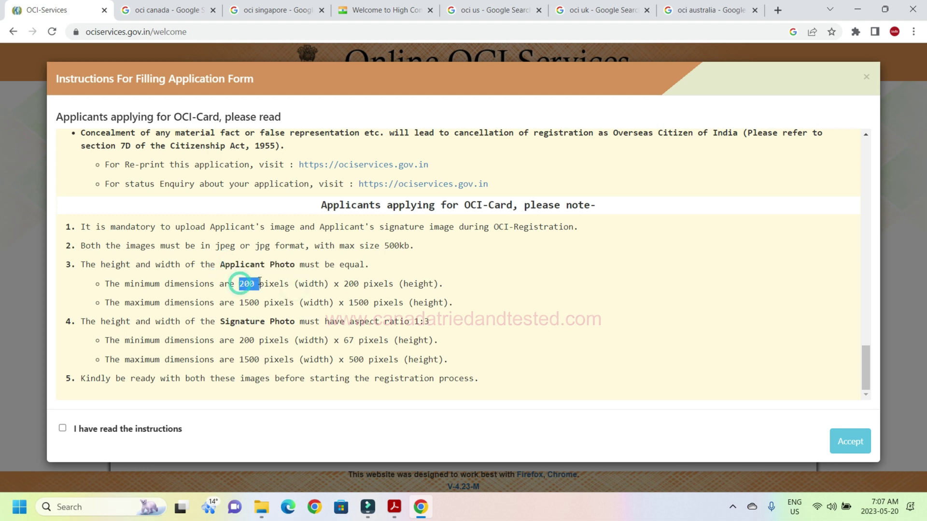
{"action": "left_click_drag", "start_coordinate": [260, 283], "coordinate": [408, 297]}
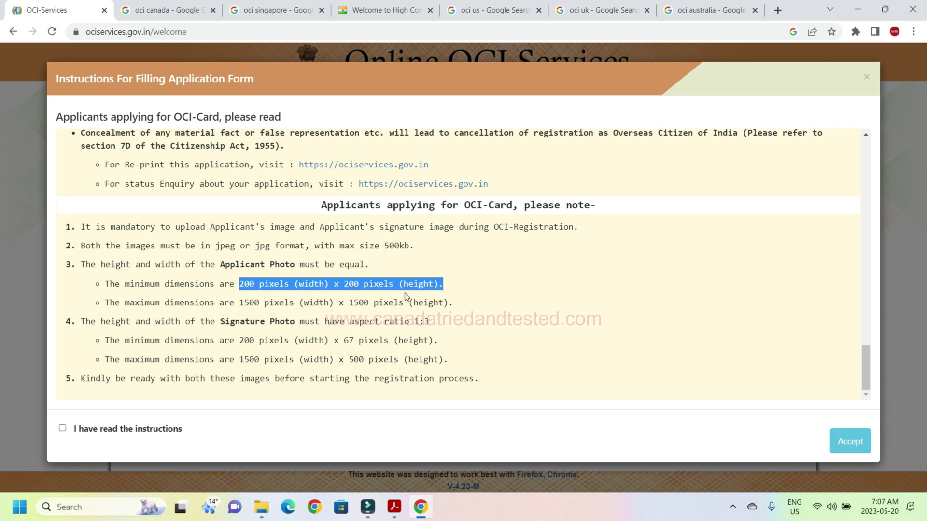
{"action": "left_click", "coordinate": [324, 299]}
{"action": "left_click_drag", "start_coordinate": [239, 302], "coordinate": [453, 303]}
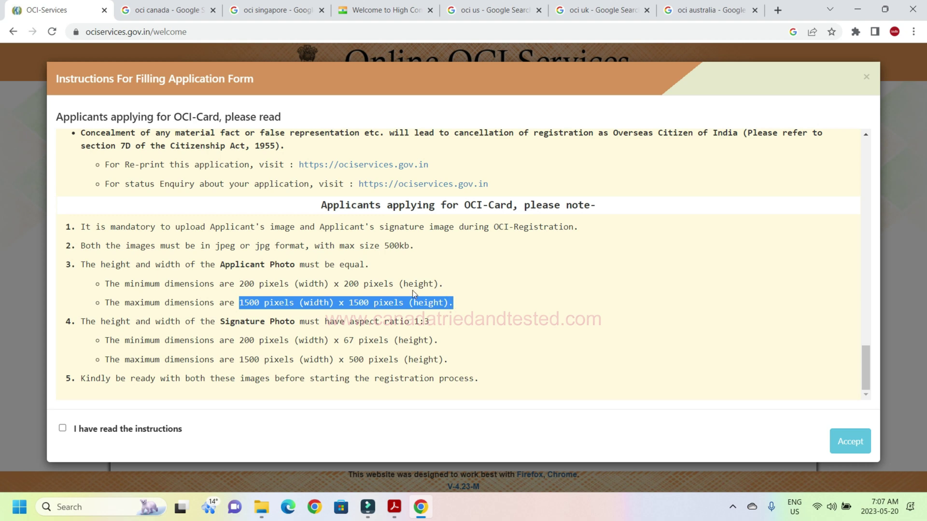
{"action": "left_click", "coordinate": [261, 368]}
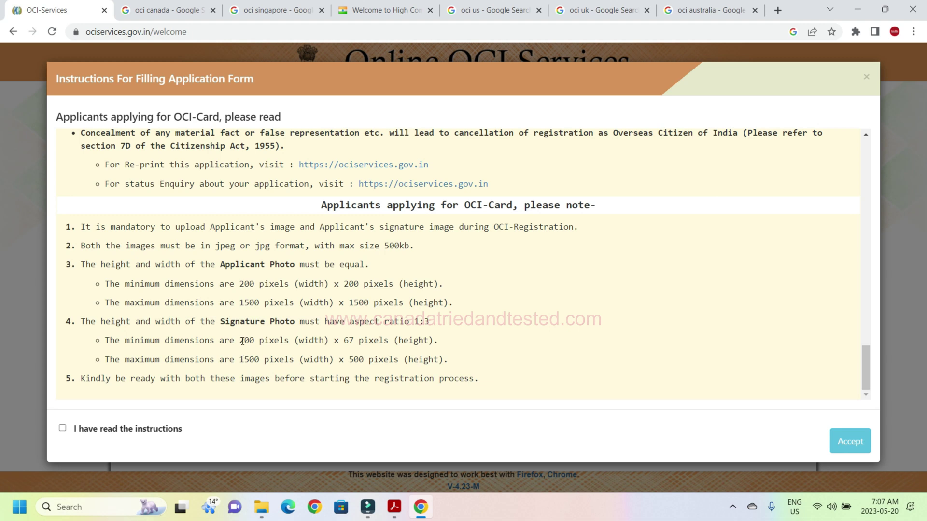
{"action": "left_click_drag", "start_coordinate": [343, 340], "coordinate": [365, 341]}
{"action": "left_click_drag", "start_coordinate": [239, 360], "coordinate": [304, 360]}
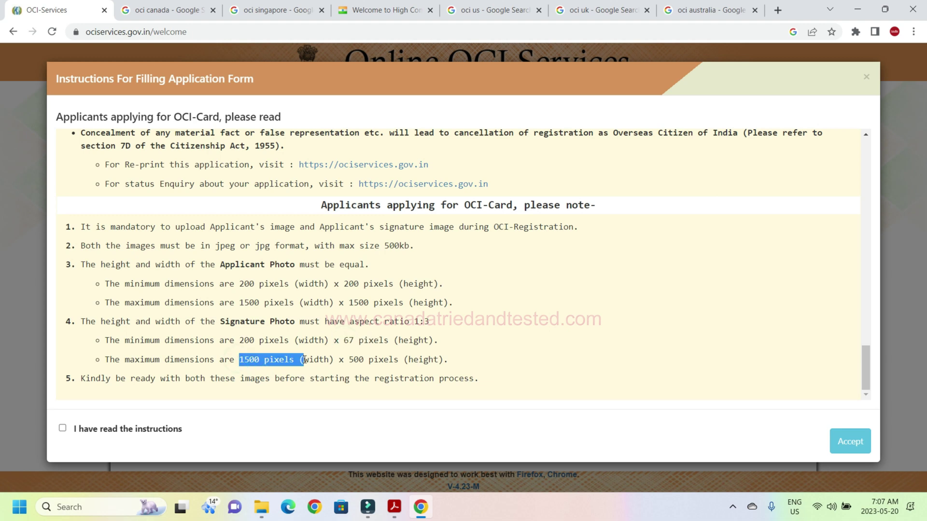
{"action": "left_click", "coordinate": [382, 359]}
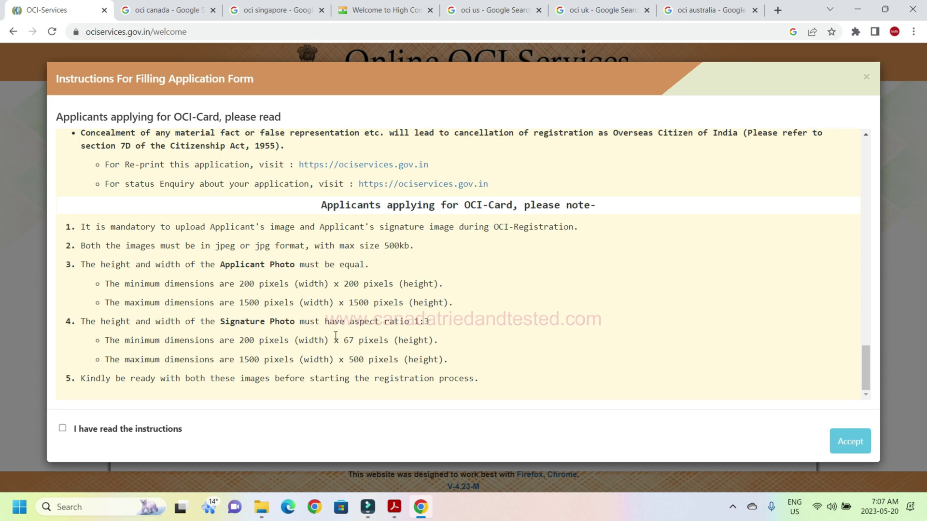
{"action": "left_click", "coordinate": [63, 429]}
Accept the instructions and submit the captcha code.
{"action": "left_click", "coordinate": [848, 439]}
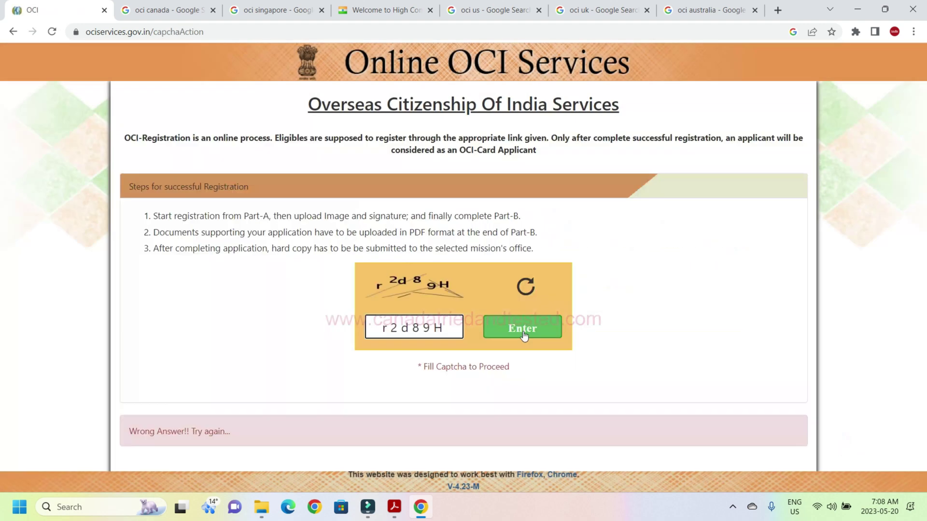
{"action": "left_click", "coordinate": [524, 333]}
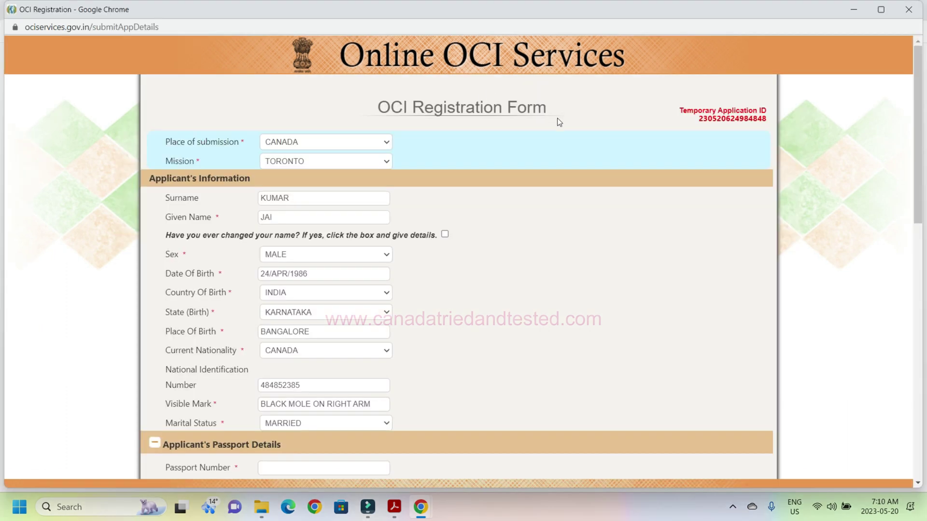
{"action": "left_click", "coordinate": [319, 141]}
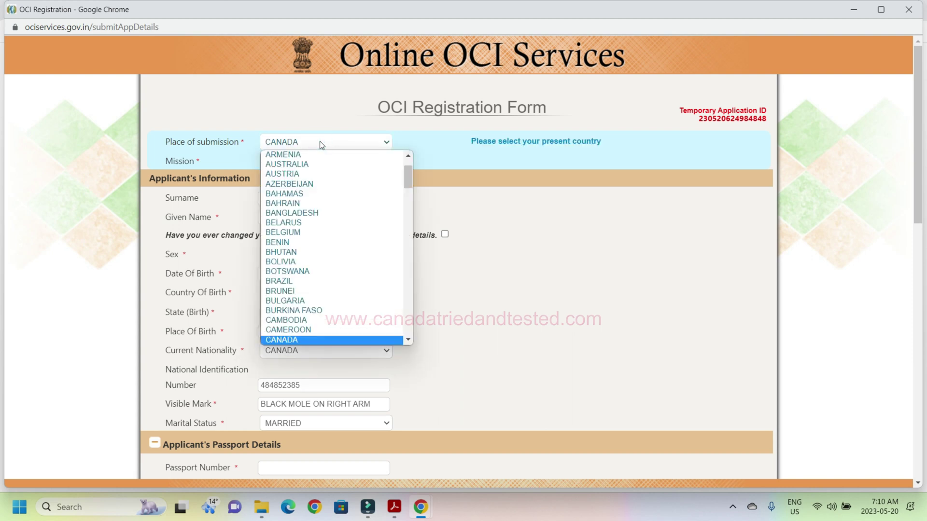
{"action": "left_click", "coordinate": [320, 141]}
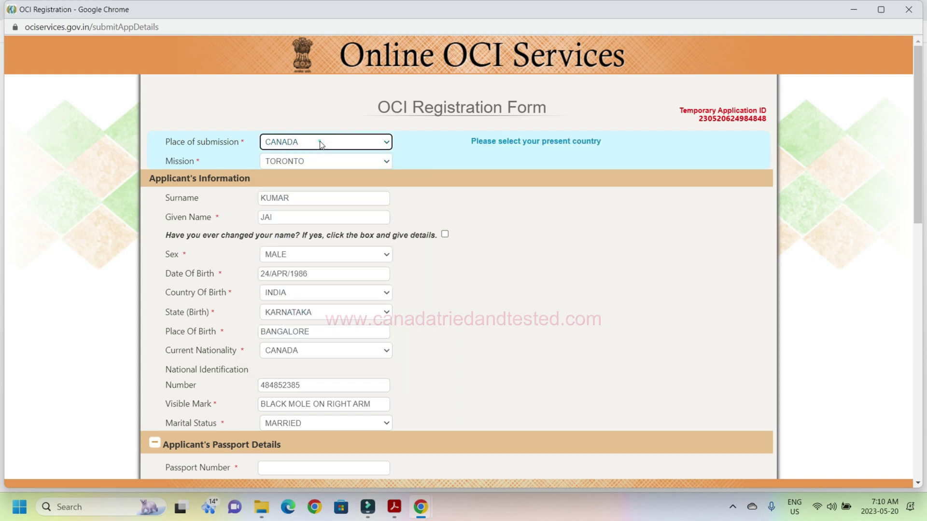
{"action": "left_click", "coordinate": [317, 163]}
{"action": "left_click", "coordinate": [317, 164]}
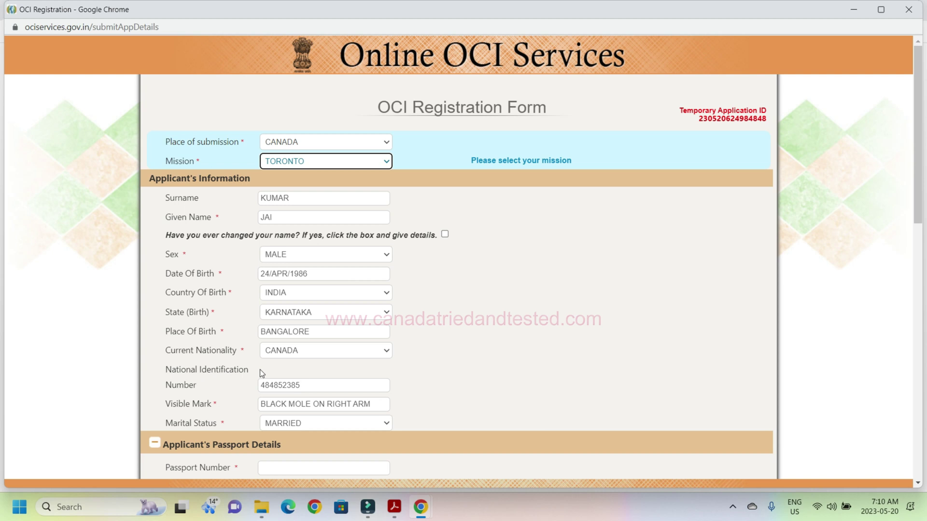
{"action": "left_click", "coordinate": [376, 351]}
{"action": "left_click", "coordinate": [376, 351]}
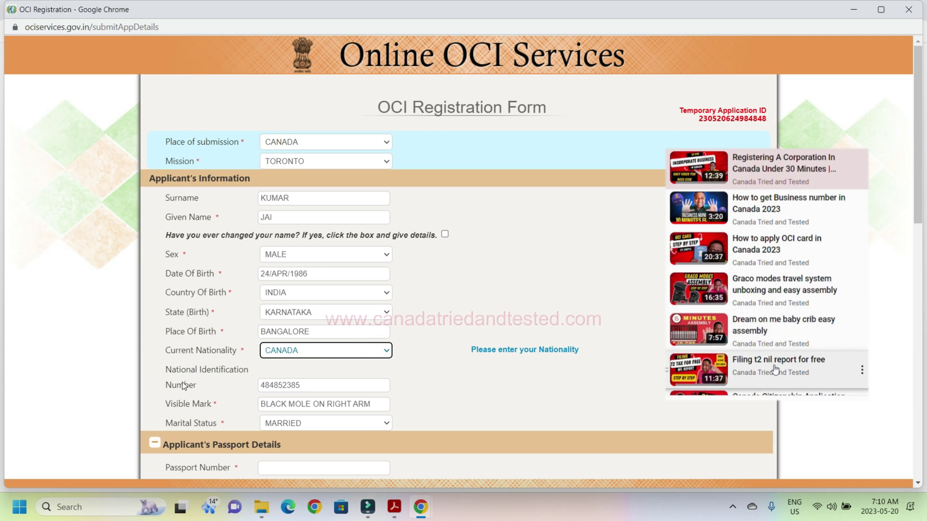
{"action": "scroll", "coordinate": [775, 370], "scroll_direction": "down", "scroll_amount": 2}
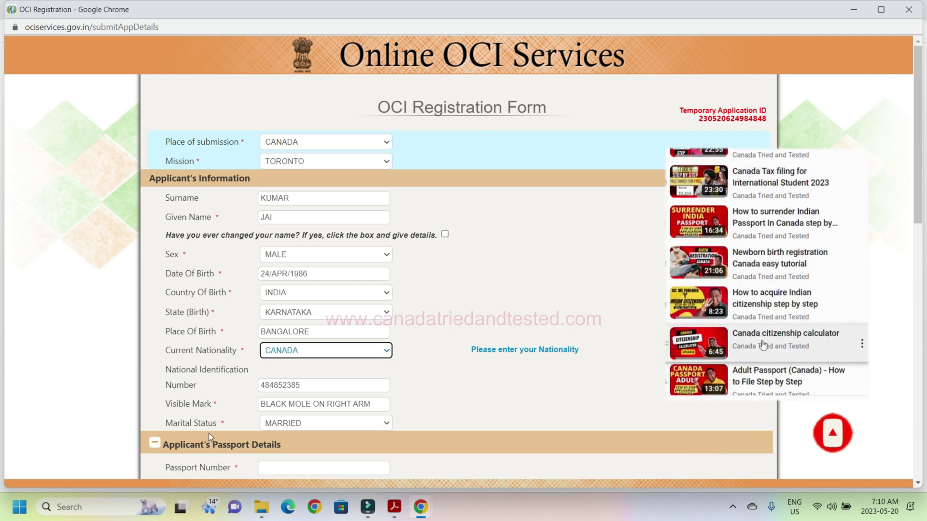
{"action": "left_click", "coordinate": [311, 427]}
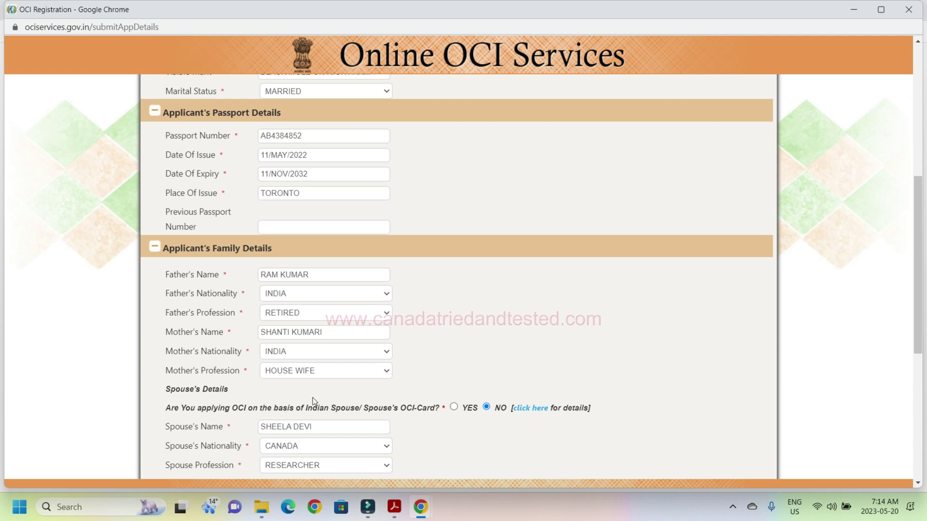
Keep father's nationality INDIA, father's profession RETIRED and mother's profession HOUSE WIFE, then scroll down.
{"action": "left_click", "coordinate": [345, 296]}
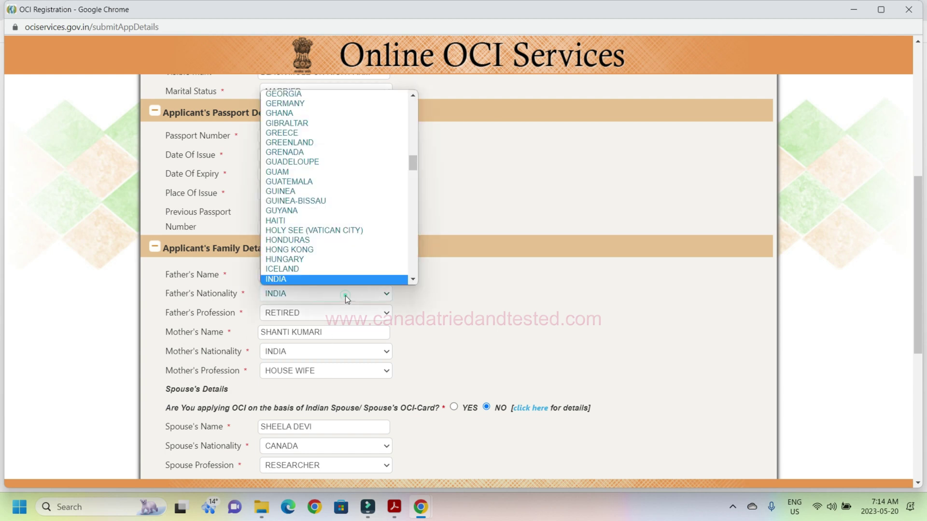
{"action": "left_click", "coordinate": [345, 295]}
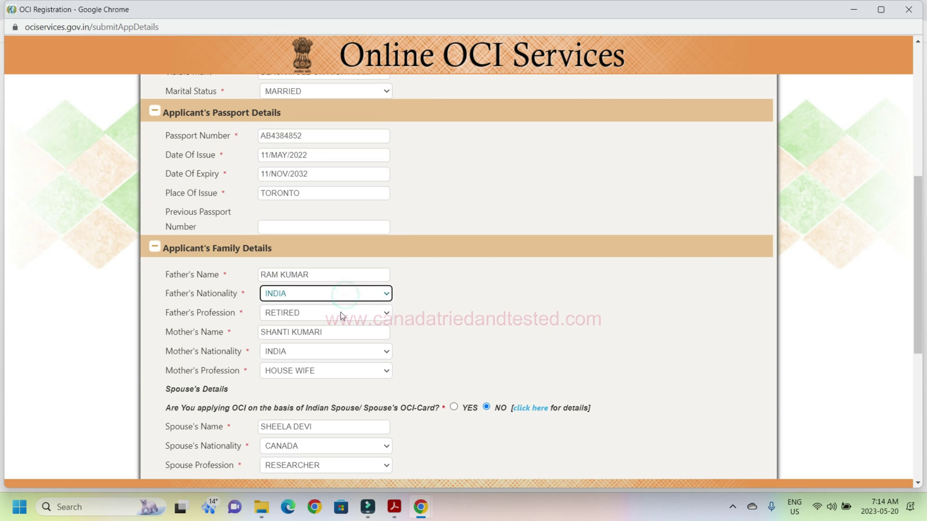
{"action": "left_click", "coordinate": [340, 312]}
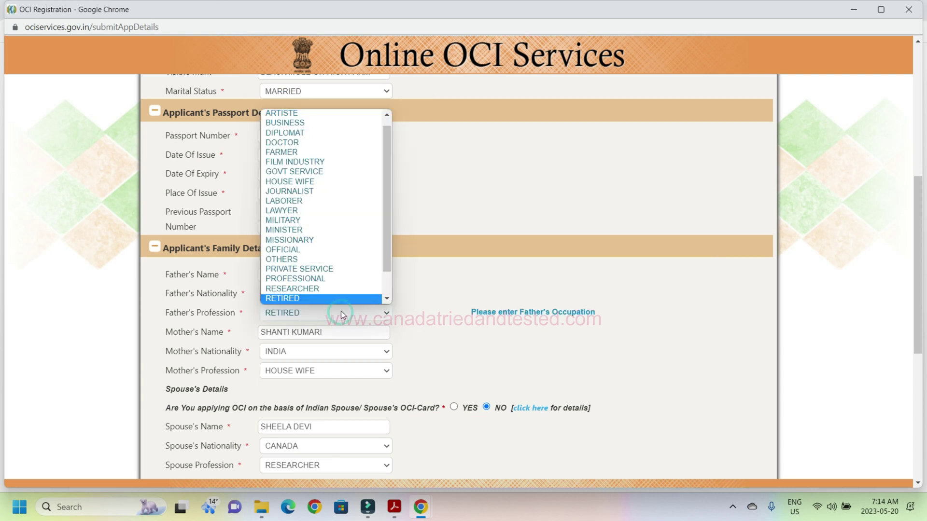
{"action": "left_click", "coordinate": [327, 298]}
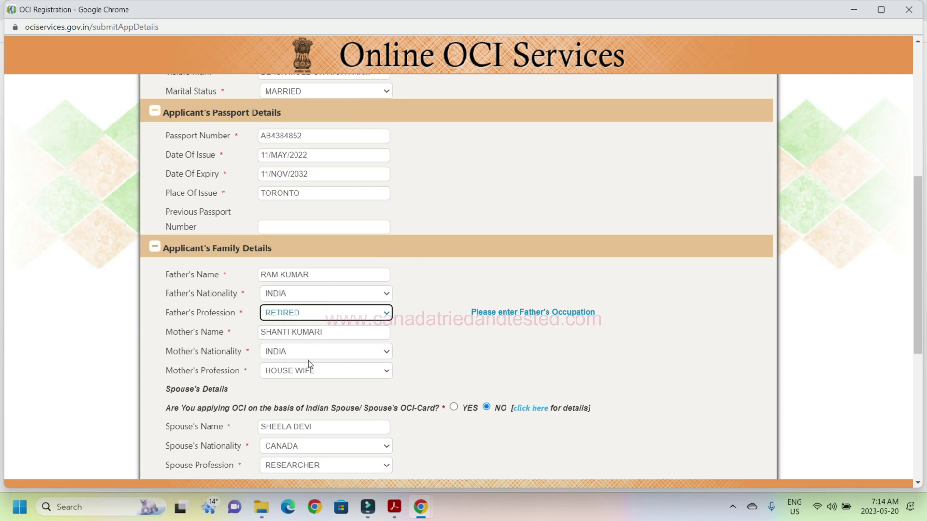
{"action": "left_click", "coordinate": [311, 376]}
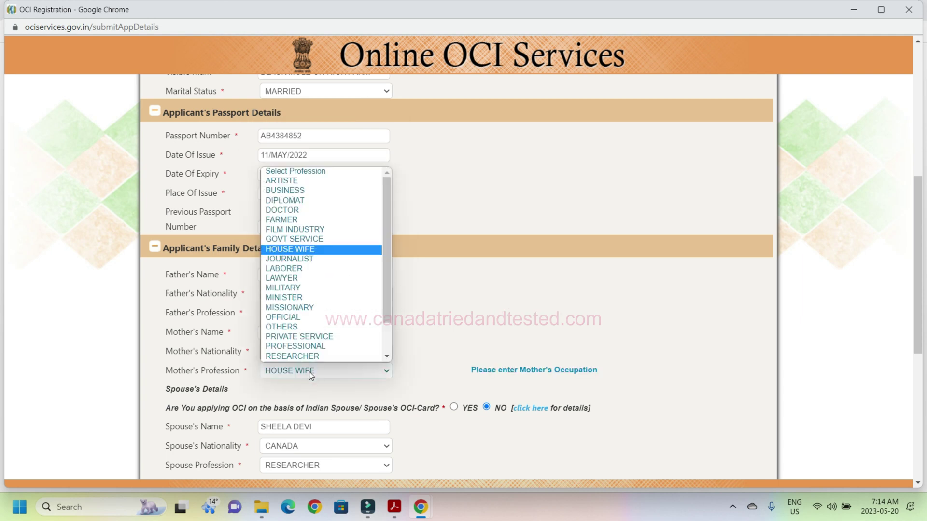
{"action": "left_click", "coordinate": [468, 313]}
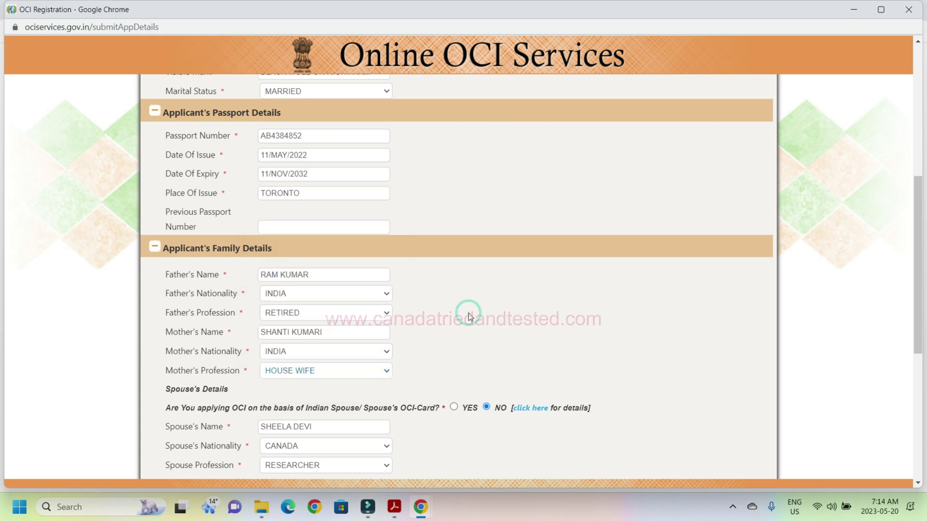
{"action": "left_click_drag", "start_coordinate": [918, 228], "coordinate": [916, 229]}
{"action": "left_click_drag", "start_coordinate": [916, 229], "coordinate": [916, 345]}
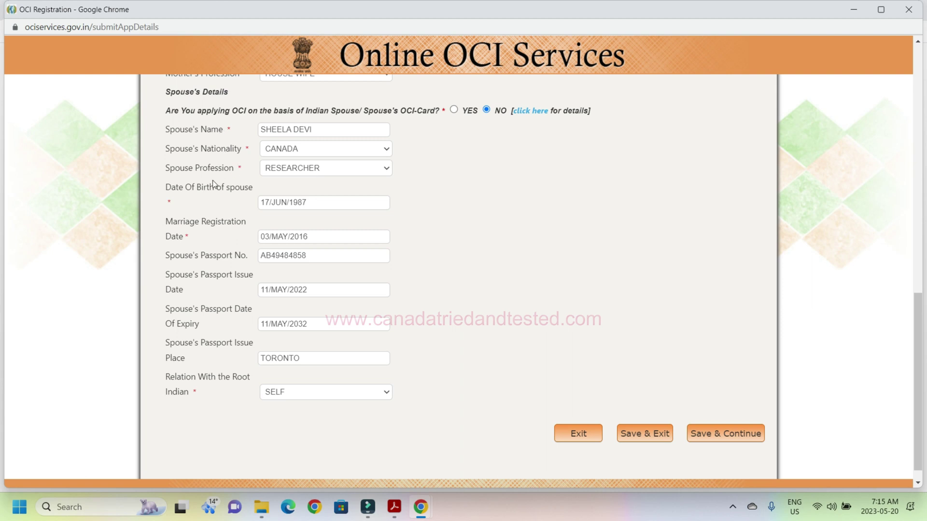
Keep spouse profession RESEARCHER and relation to root Indian SELF, then save and continue to Page-II.
{"action": "left_click", "coordinate": [302, 167]}
{"action": "left_click", "coordinate": [303, 168]}
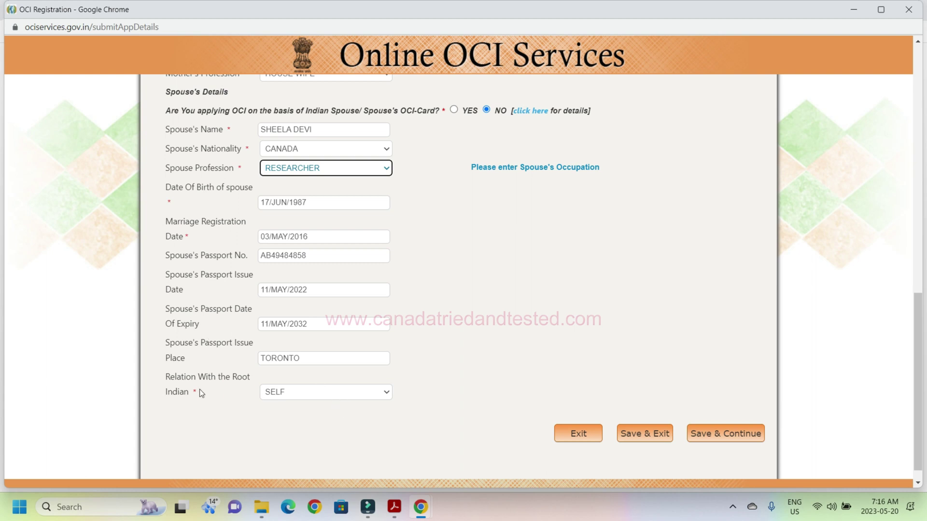
{"action": "left_click", "coordinate": [291, 393]}
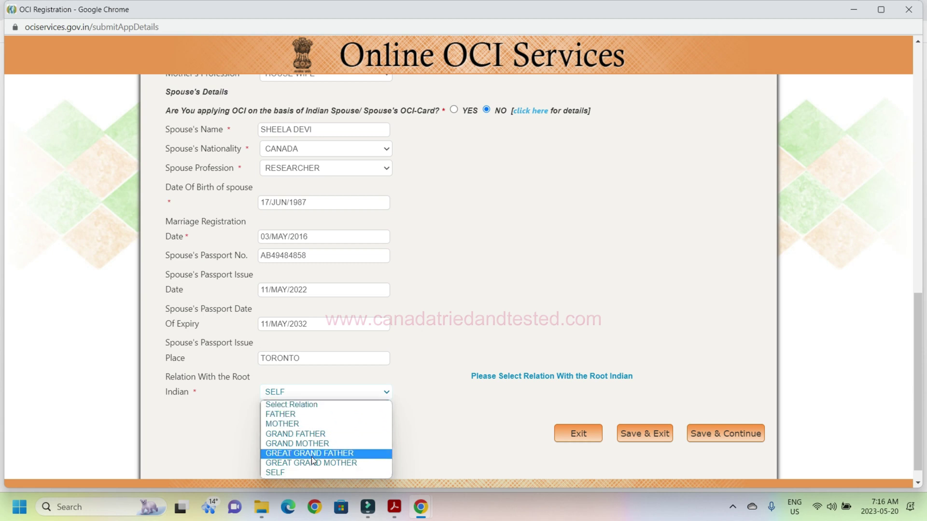
{"action": "left_click", "coordinate": [448, 411]}
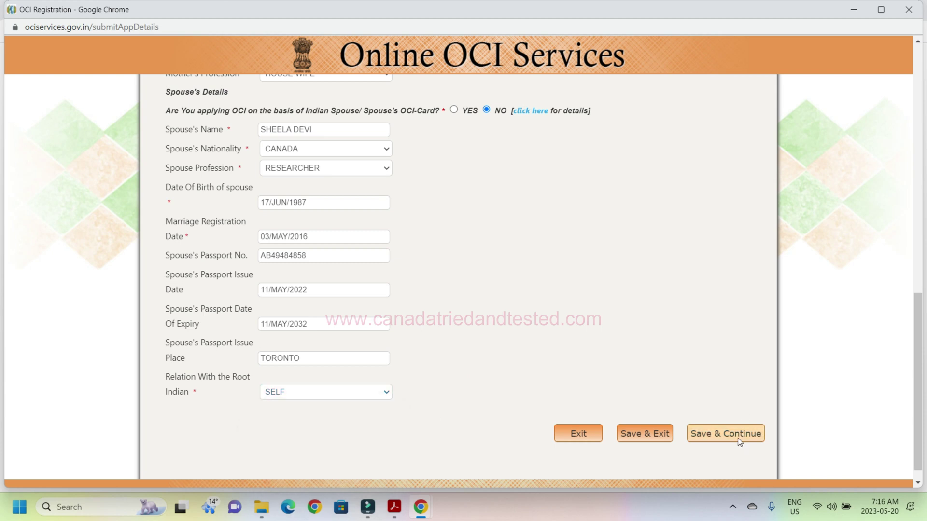
{"action": "left_click", "coordinate": [738, 439]}
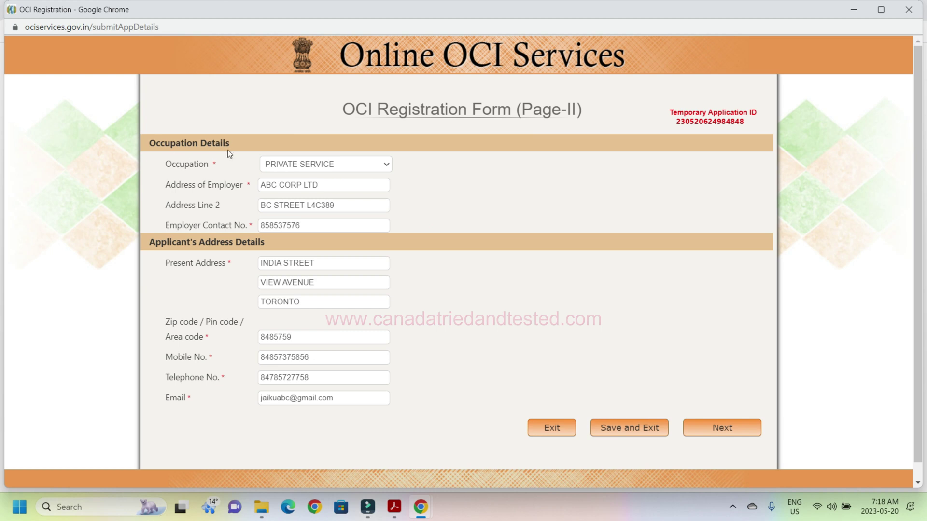
Keep occupation PRIVATE SERVICE and check the mobile and telephone number entries.
{"action": "left_click", "coordinate": [290, 168]}
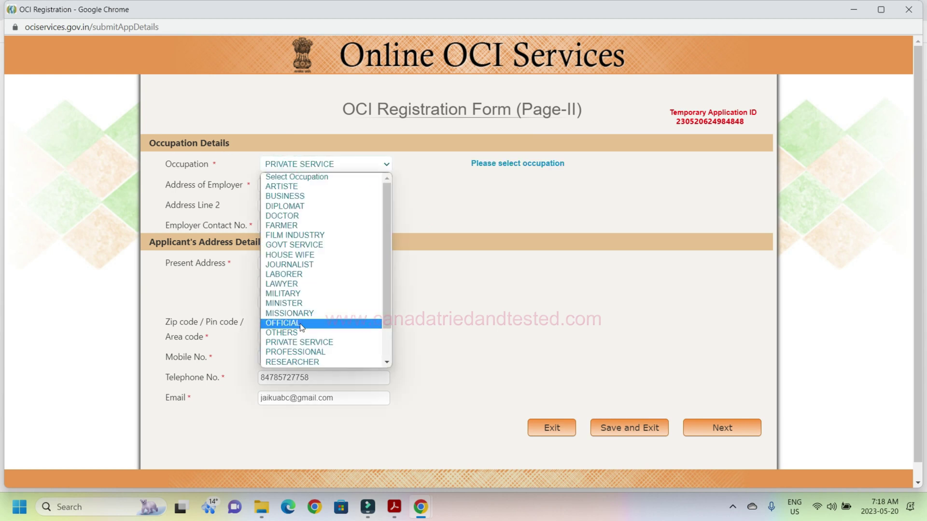
{"action": "left_click", "coordinate": [316, 343]}
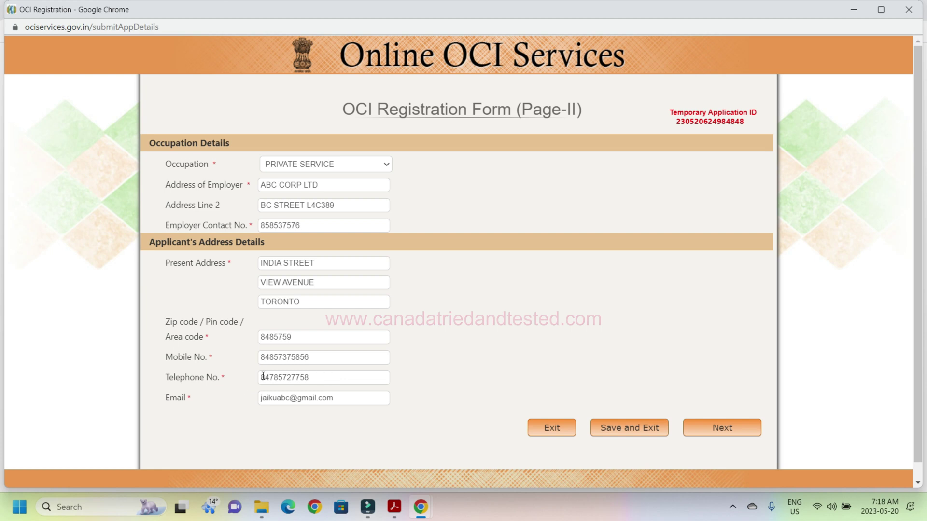
{"action": "left_click", "coordinate": [319, 358]}
{"action": "double_click", "coordinate": [318, 358]}
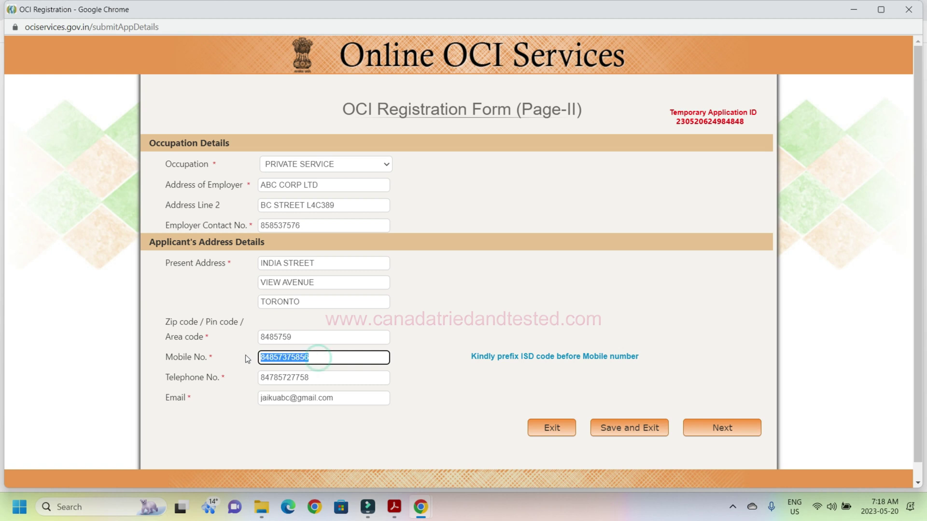
{"action": "left_click", "coordinate": [326, 373]}
{"action": "double_click", "coordinate": [326, 373]}
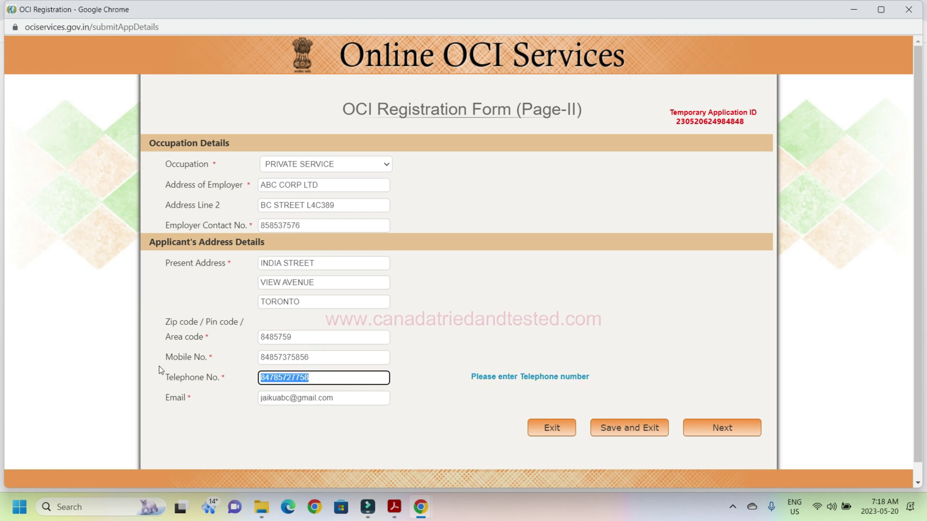
{"action": "left_click", "coordinate": [215, 416]}
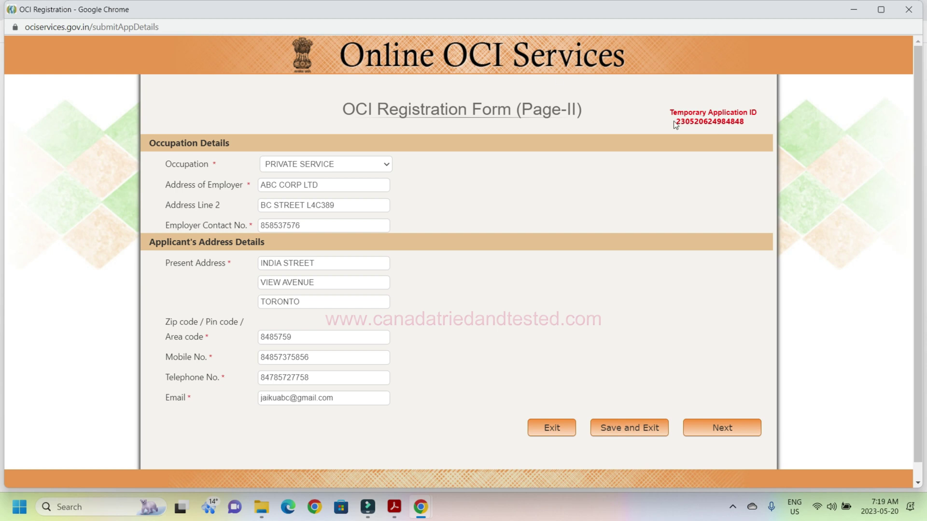
Highlight the temporary application ID, then submit Page-II for verification.
{"action": "left_click_drag", "start_coordinate": [677, 123], "coordinate": [751, 129]}
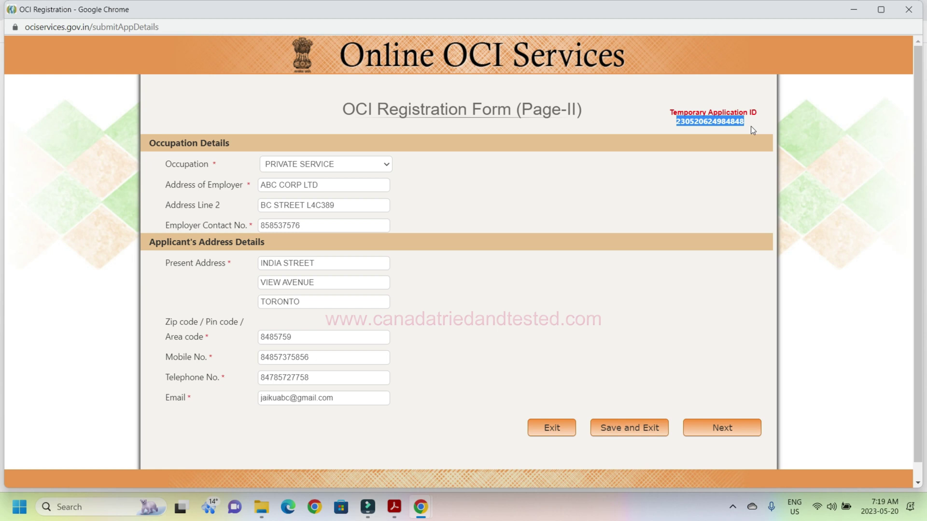
{"action": "left_click", "coordinate": [706, 160]}
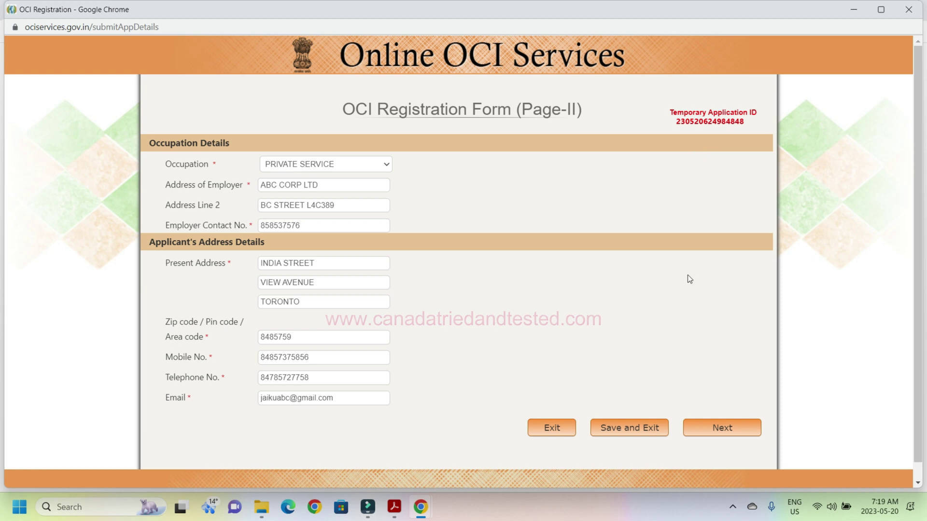
{"action": "left_click", "coordinate": [724, 428]}
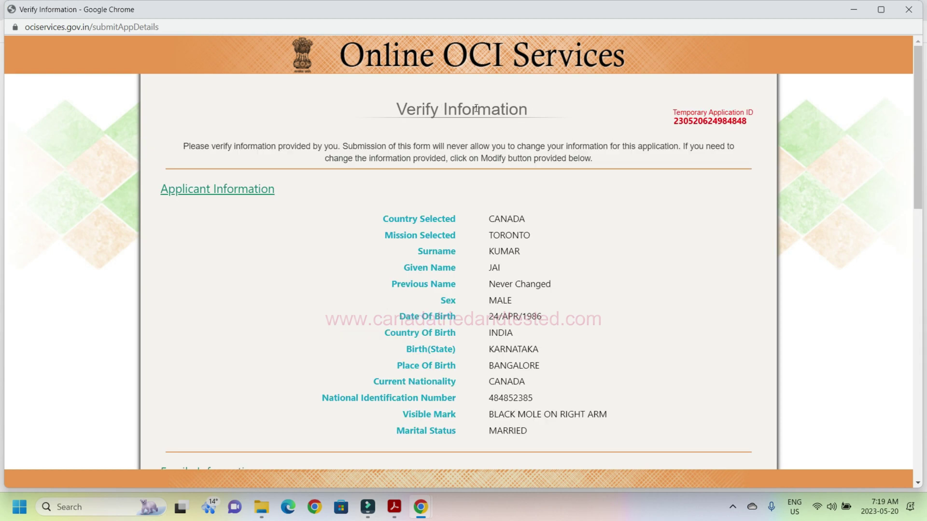
Scroll through the Verify Information page to review the applicant's details.
{"action": "left_click_drag", "start_coordinate": [917, 82], "coordinate": [899, 381]}
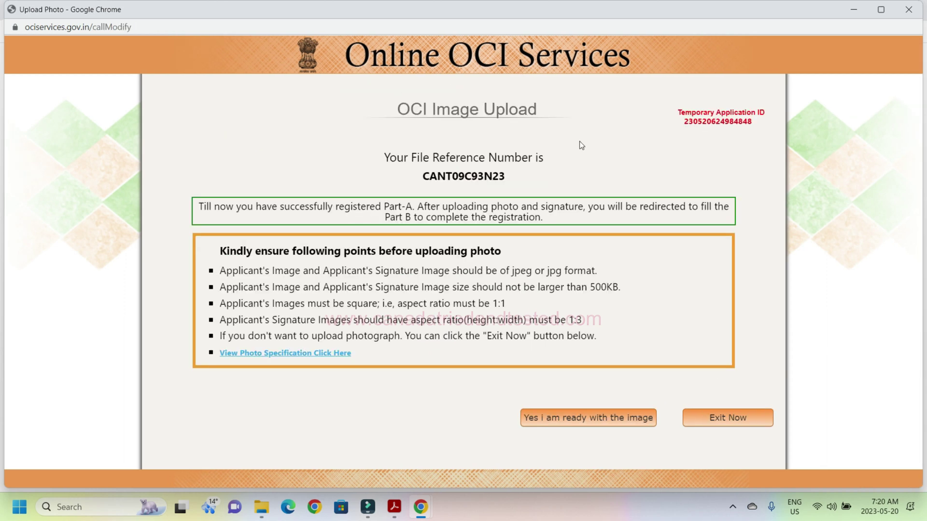
Mark the file reference number and the 500KB size rule, then confirm the photo and signature are ready.
{"action": "left_click_drag", "start_coordinate": [423, 176], "coordinate": [514, 180]}
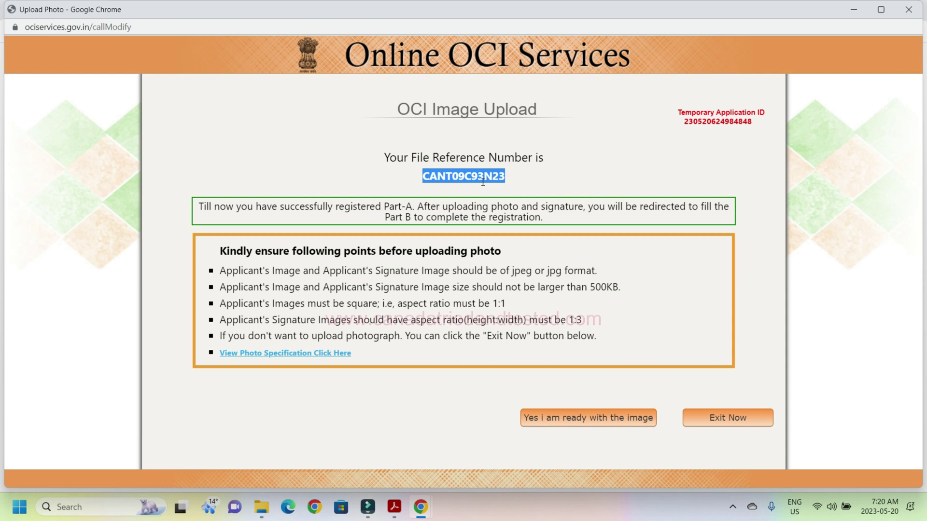
{"action": "left_click", "coordinate": [524, 198]}
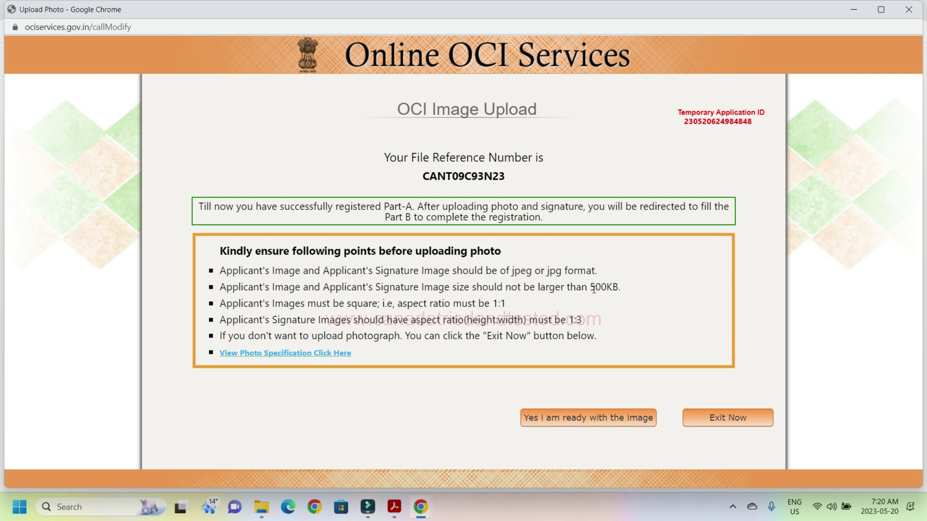
{"action": "left_click_drag", "start_coordinate": [590, 288], "coordinate": [627, 285]}
{"action": "left_click", "coordinate": [627, 282]}
{"action": "left_click", "coordinate": [593, 418]}
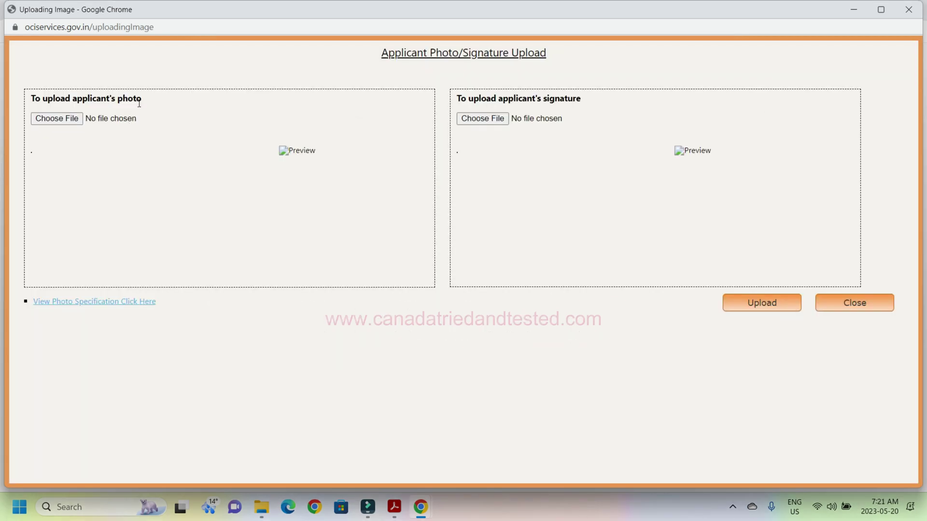
Choose a file for the applicant's photo from Desktop > OCI Application Sample.
{"action": "left_click", "coordinate": [63, 124]}
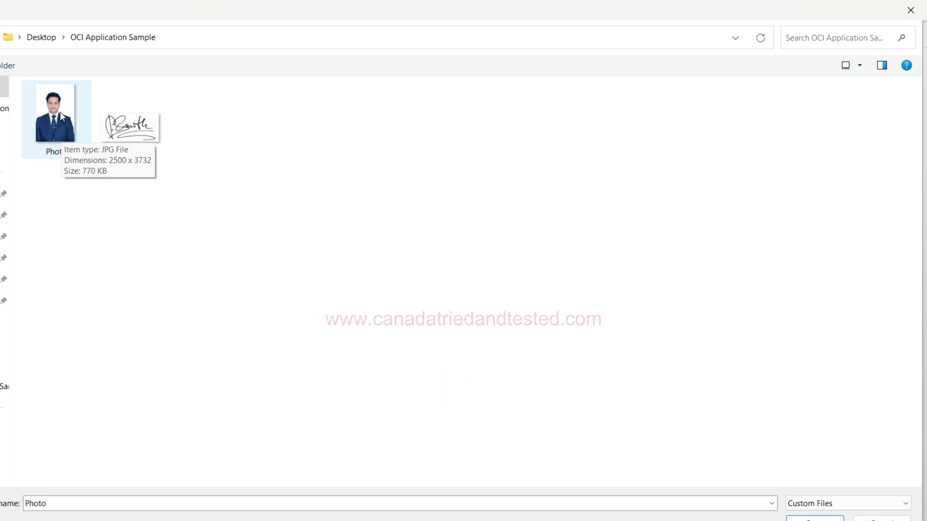
Open Photo.jpg in Microsoft Photos for editing.
{"action": "left_click", "coordinate": [60, 112]}
{"action": "right_click", "coordinate": [60, 112]}
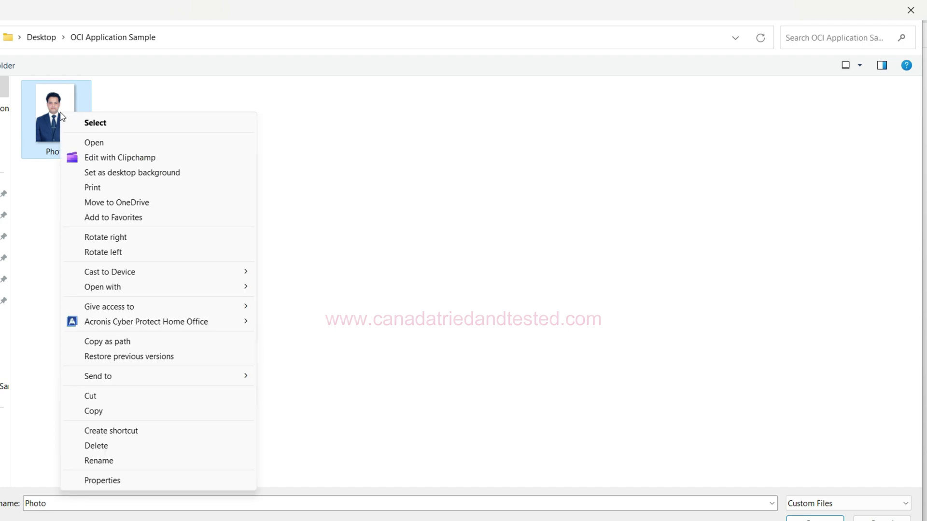
{"action": "mouse_move", "coordinate": [153, 289]}
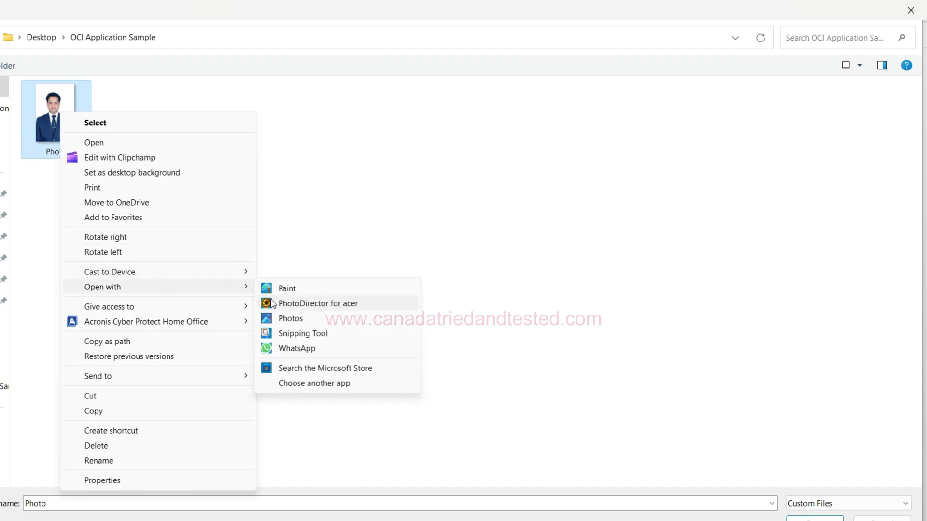
{"action": "left_click", "coordinate": [295, 325]}
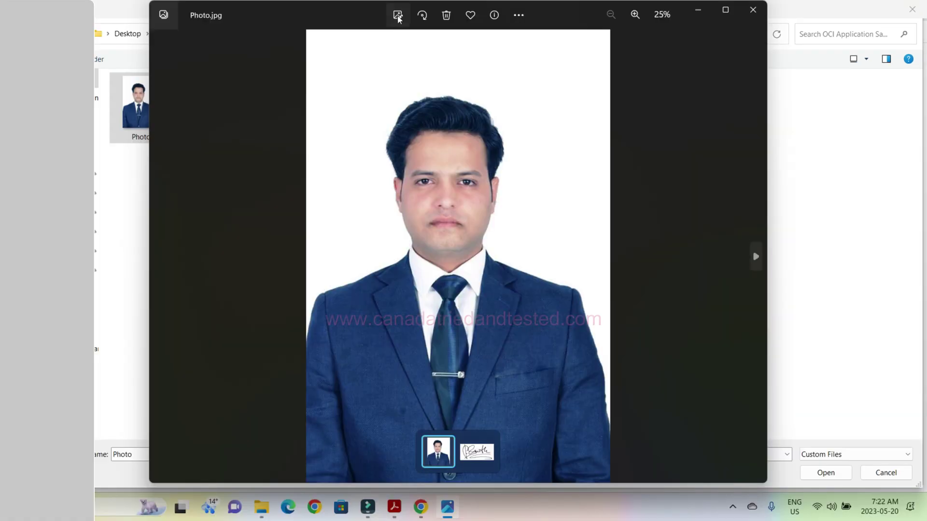
{"action": "left_click", "coordinate": [398, 16]}
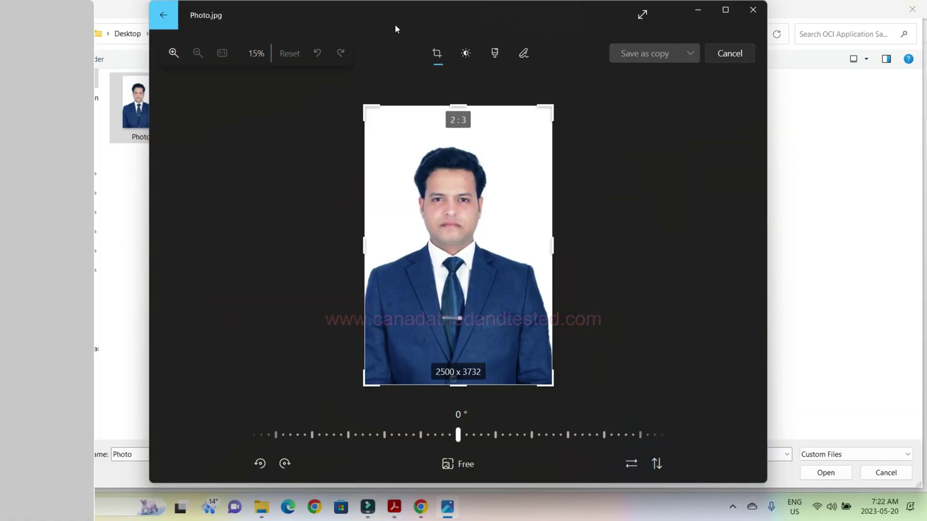
Crop the photo to a square around the head and shoulders, save over the original, and close Photos.
{"action": "left_click", "coordinate": [462, 465]}
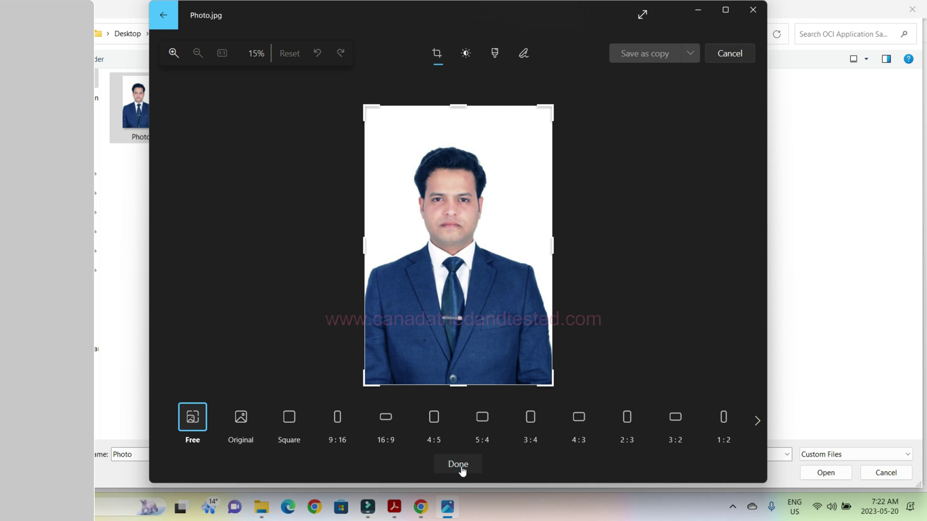
{"action": "left_click", "coordinate": [757, 422]}
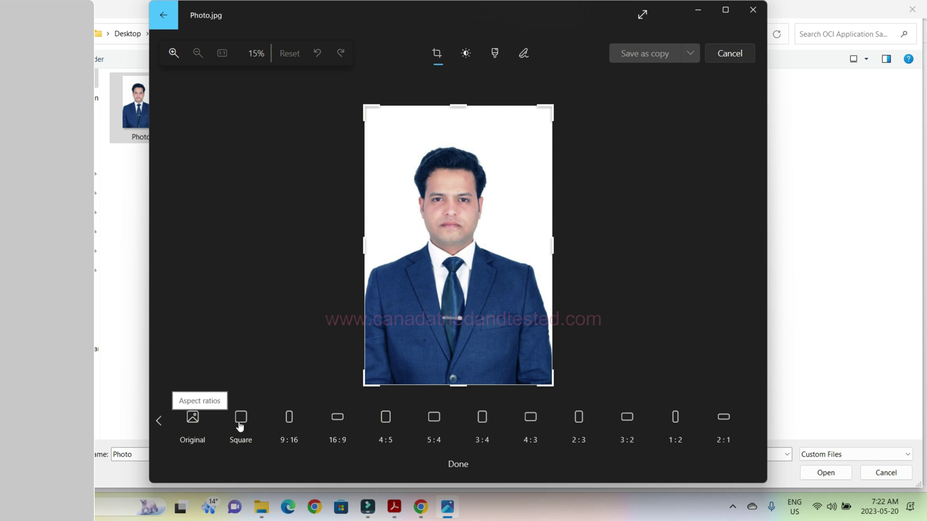
{"action": "left_click", "coordinate": [239, 422]}
{"action": "left_click_drag", "start_coordinate": [457, 243], "coordinate": [468, 267]}
{"action": "left_click_drag", "start_coordinate": [594, 391], "coordinate": [587, 386]}
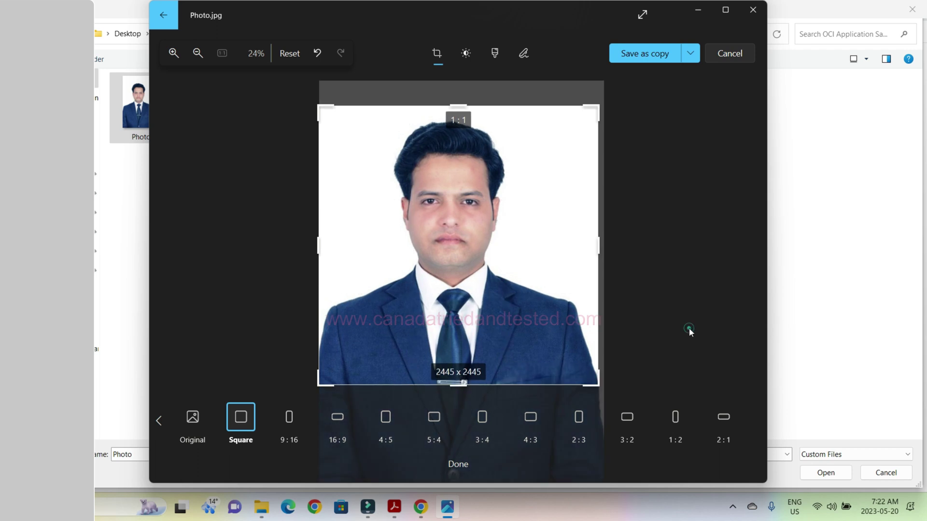
{"action": "left_click", "coordinate": [691, 53]}
{"action": "left_click", "coordinate": [632, 75]}
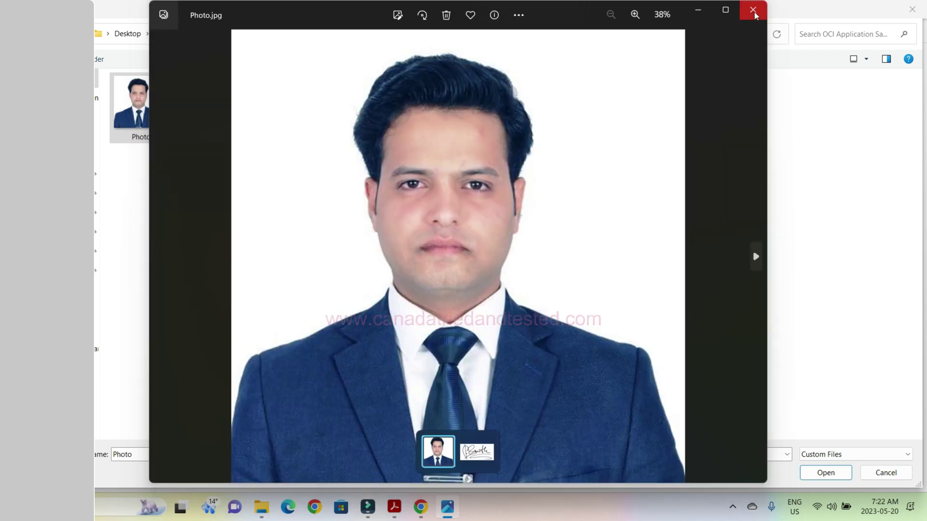
{"action": "left_click", "coordinate": [752, 10]}
{"action": "mouse_move", "coordinate": [144, 114]}
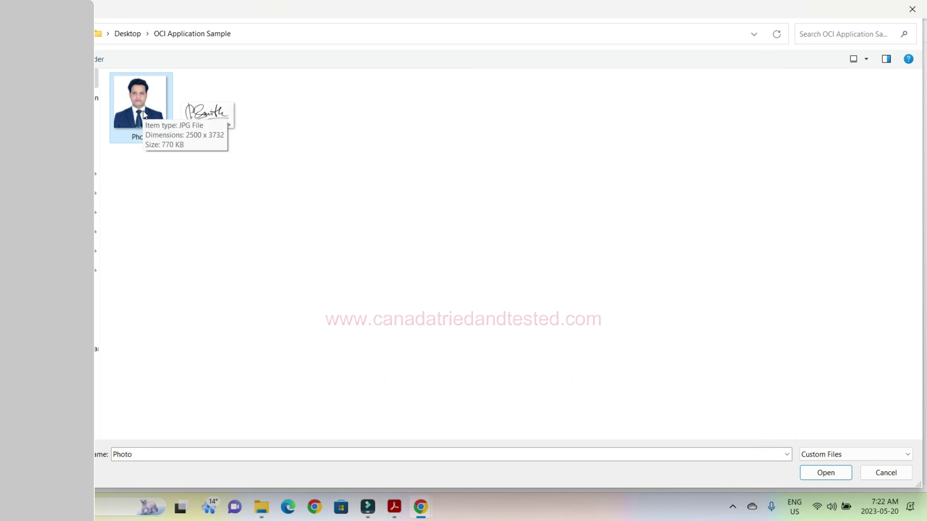
Resize Photo.jpg in Paint to 1000 × 1000 pixels, save it, and close Paint.
{"action": "right_click", "coordinate": [143, 110]}
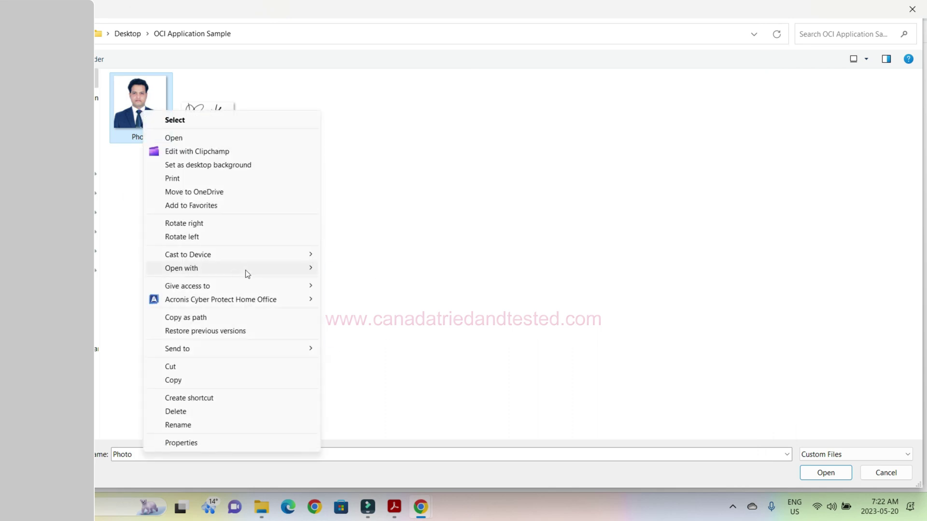
{"action": "mouse_move", "coordinate": [245, 270]}
{"action": "left_click", "coordinate": [343, 273]}
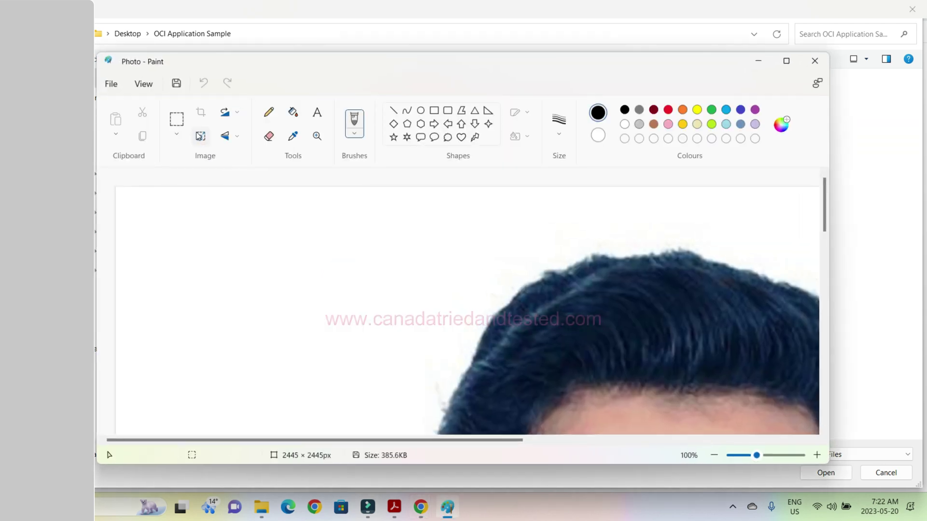
{"action": "left_click", "coordinate": [200, 136]}
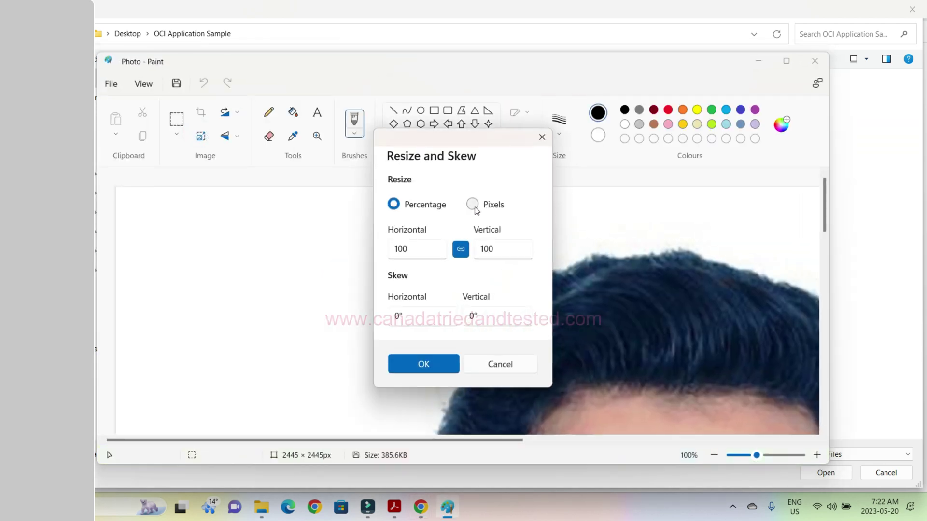
{"action": "left_click", "coordinate": [473, 204]}
{"action": "left_click", "coordinate": [419, 250]}
{"action": "double_click", "coordinate": [403, 248]}
{"action": "type", "text": "1000"}
{"action": "left_click", "coordinate": [420, 363]}
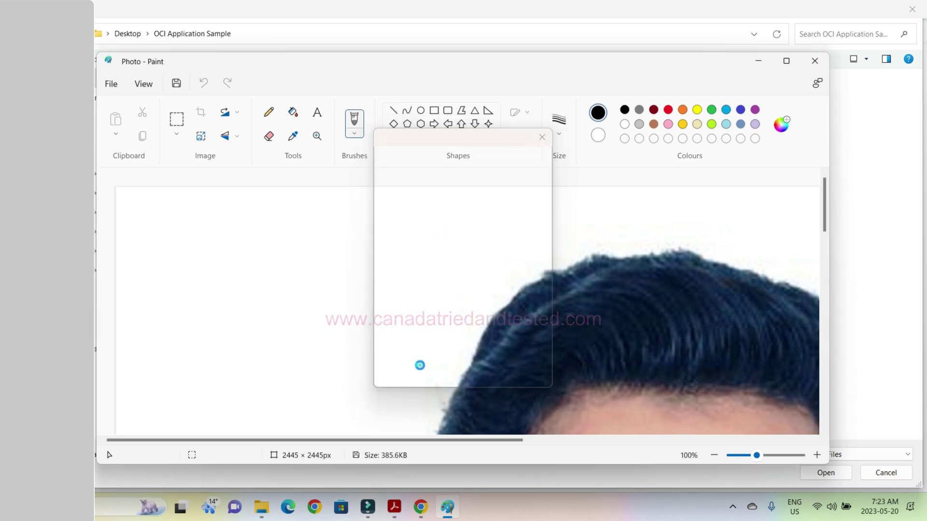
{"action": "left_click", "coordinate": [176, 83]}
{"action": "left_click", "coordinate": [815, 60]}
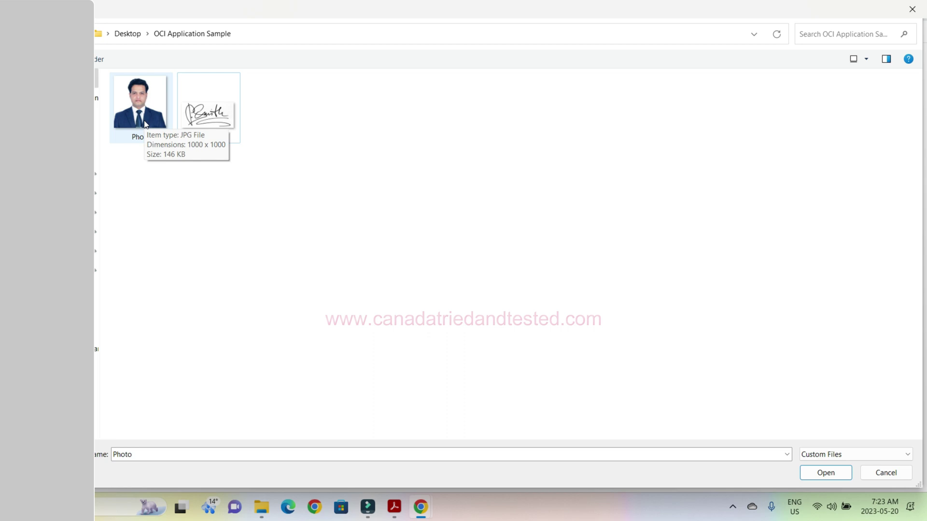
Open Signature.jpg in Microsoft Photos, trim its crop height slightly, save over the original, and close.
{"action": "left_click", "coordinate": [223, 127]}
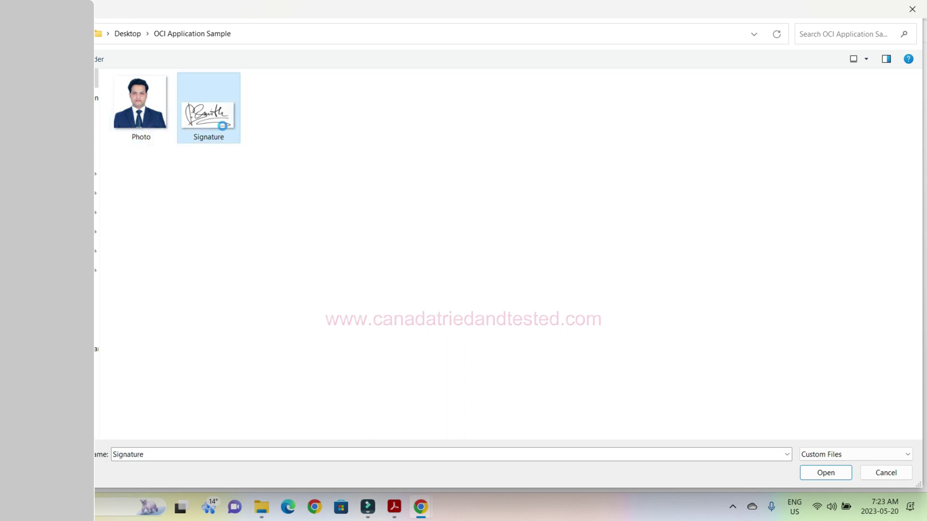
{"action": "right_click", "coordinate": [223, 127]}
{"action": "mouse_move", "coordinate": [290, 284]}
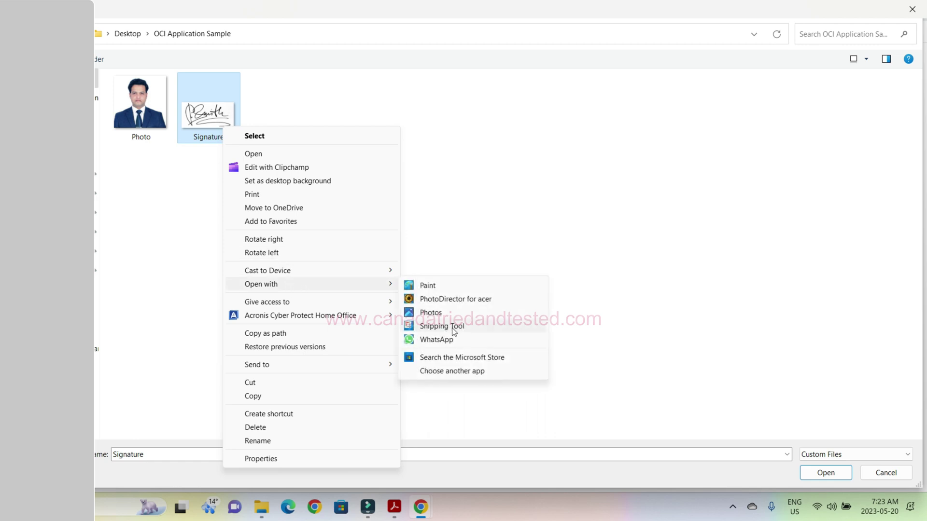
{"action": "left_click", "coordinate": [462, 315]}
{"action": "left_click", "coordinate": [398, 15]}
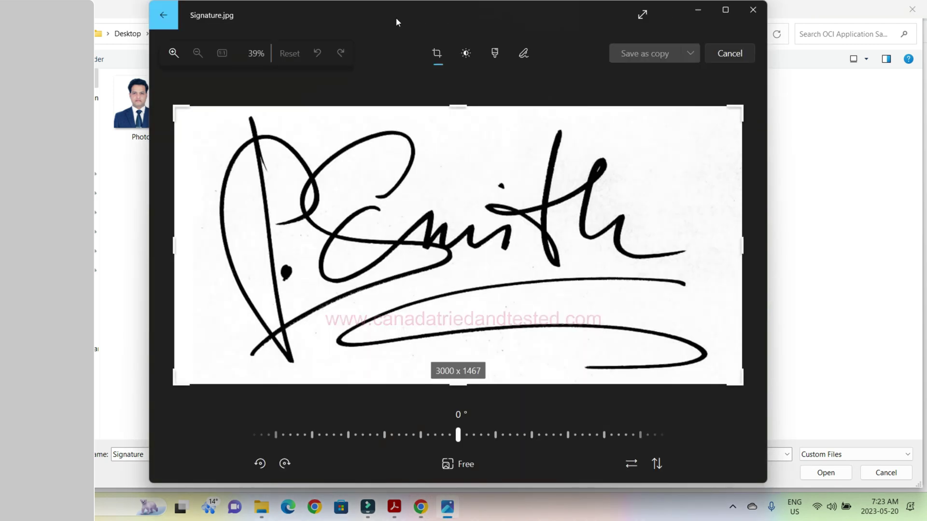
{"action": "left_click", "coordinate": [454, 467]}
{"action": "left_click_drag", "start_coordinate": [458, 389], "coordinate": [459, 386]}
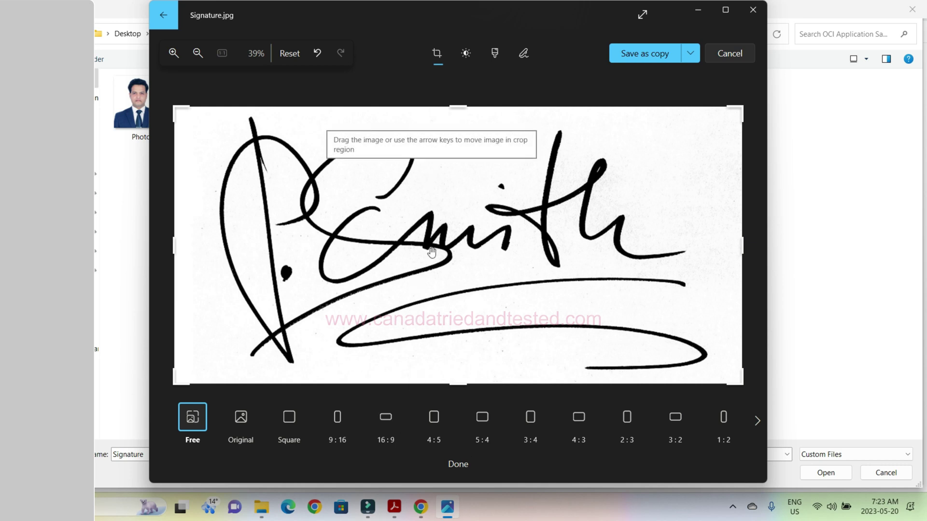
{"action": "left_click", "coordinate": [691, 53]}
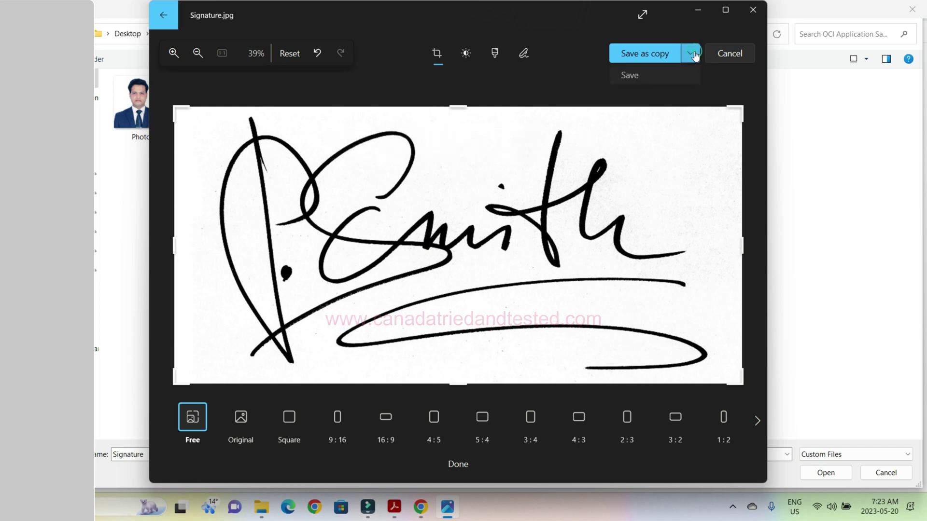
{"action": "left_click", "coordinate": [636, 76]}
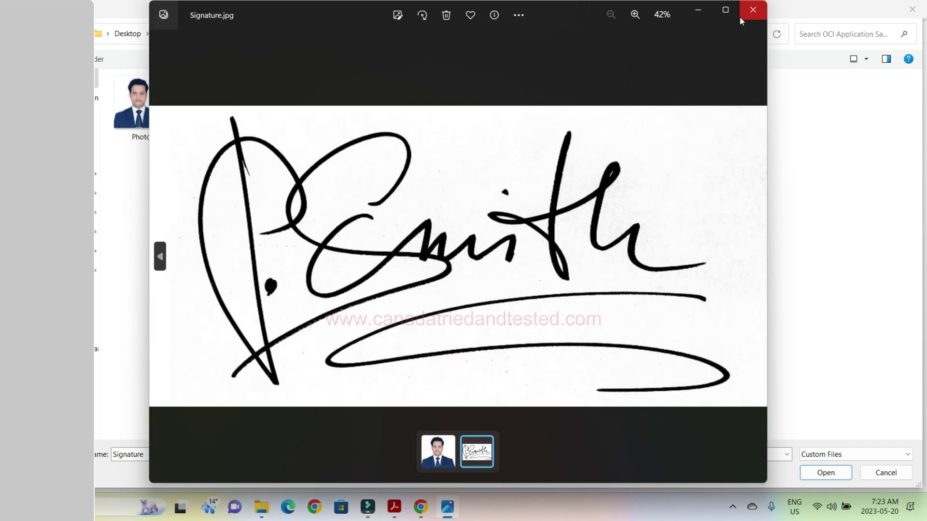
{"action": "left_click", "coordinate": [753, 11]}
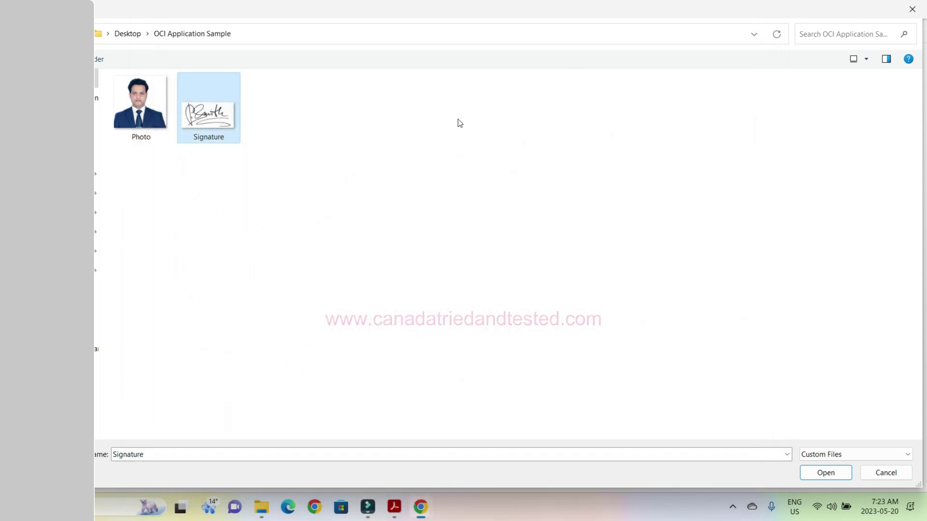
Resize Signature.jpg in Paint to 1000 × 487 pixels, save it, and close Paint.
{"action": "right_click", "coordinate": [220, 115]}
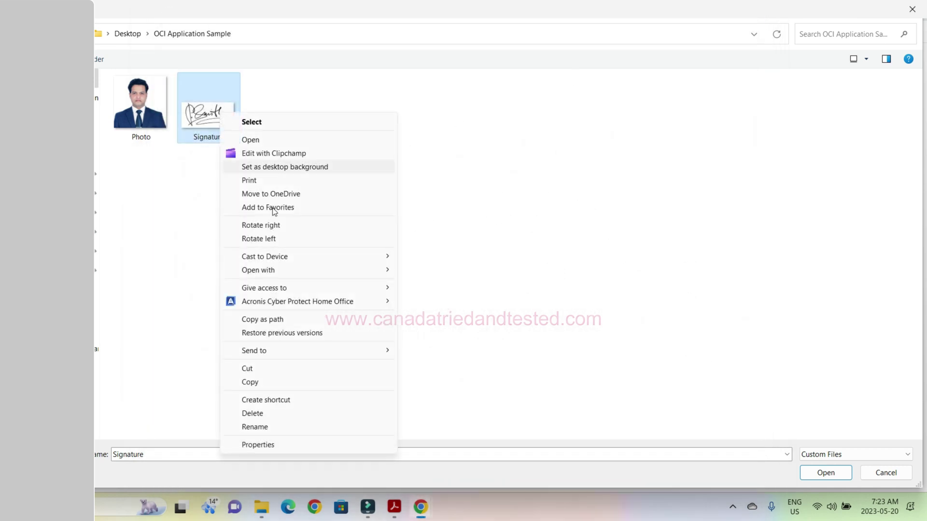
{"action": "mouse_move", "coordinate": [329, 273]}
{"action": "left_click", "coordinate": [428, 271]}
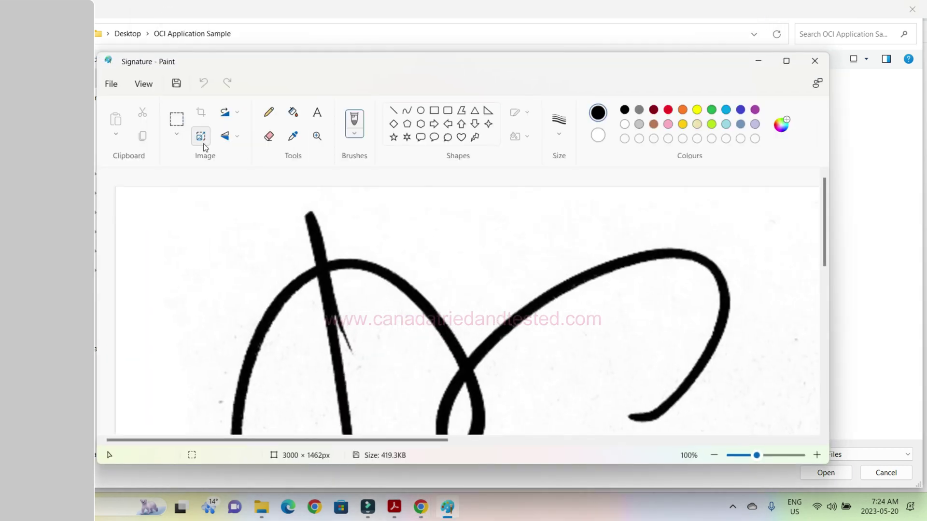
{"action": "left_click", "coordinate": [200, 143]}
{"action": "left_click", "coordinate": [472, 205]}
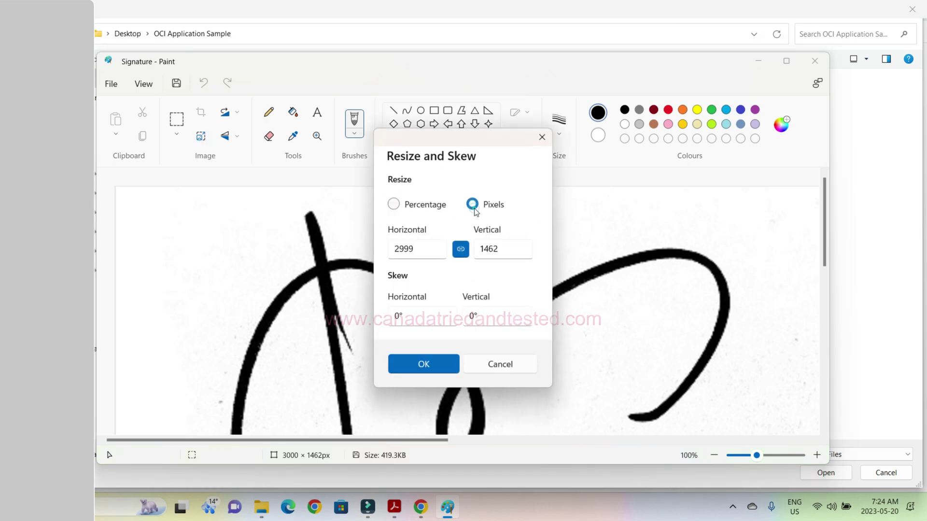
{"action": "left_click", "coordinate": [424, 252]}
{"action": "type", "text": "1000"}
{"action": "left_click", "coordinate": [431, 367]}
{"action": "left_click", "coordinate": [176, 83]}
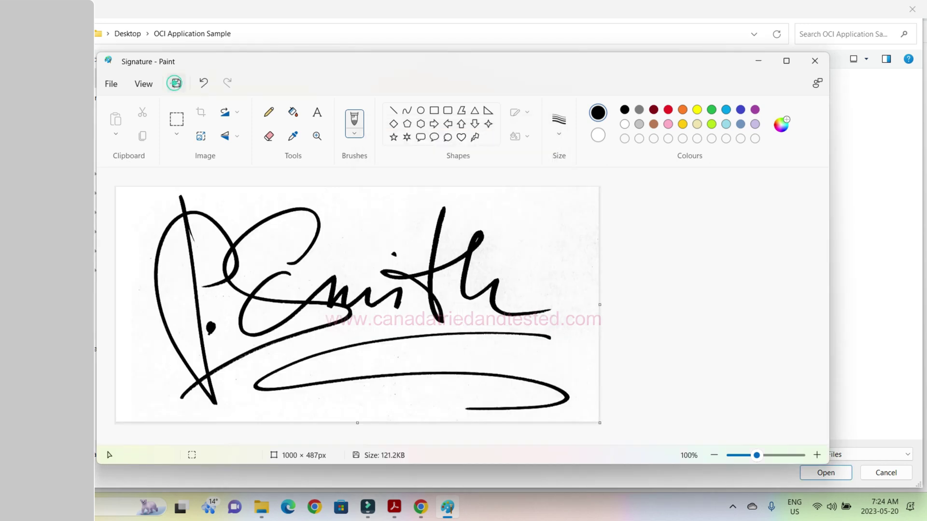
{"action": "key", "text": "alt+F4"}
{"action": "left_click", "coordinate": [133, 127]}
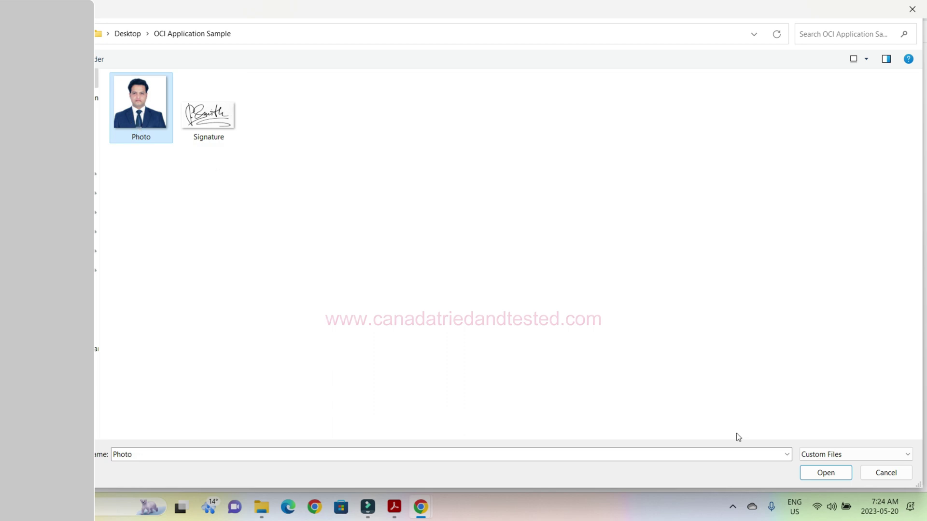
Load Photo.jpg and expand its crop to cover almost the whole photo.
{"action": "left_click", "coordinate": [830, 474]}
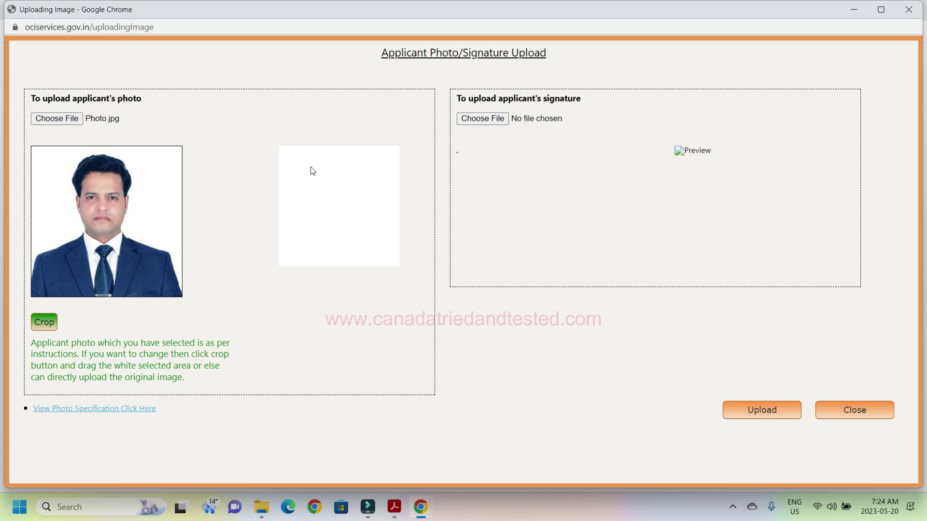
{"action": "left_click", "coordinate": [52, 324]}
{"action": "left_click_drag", "start_coordinate": [150, 265], "coordinate": [182, 302]}
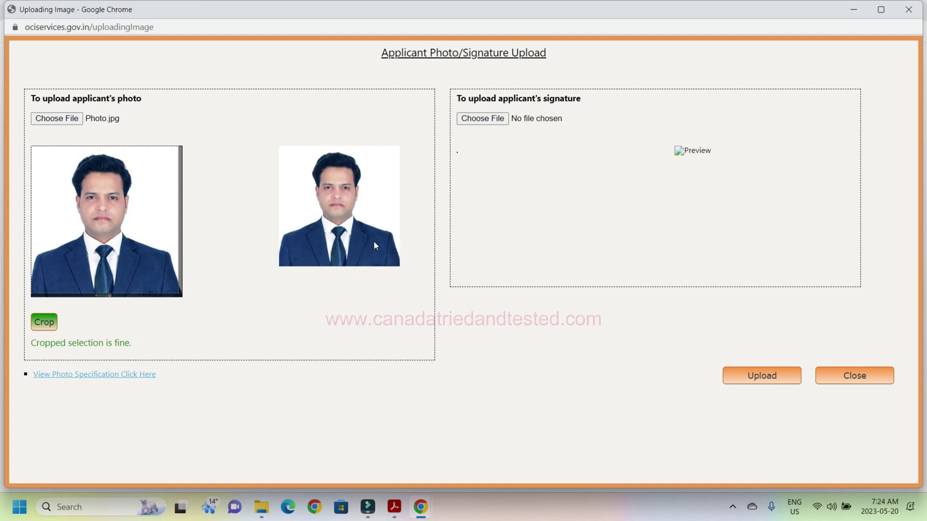
{"action": "left_click", "coordinate": [483, 118]}
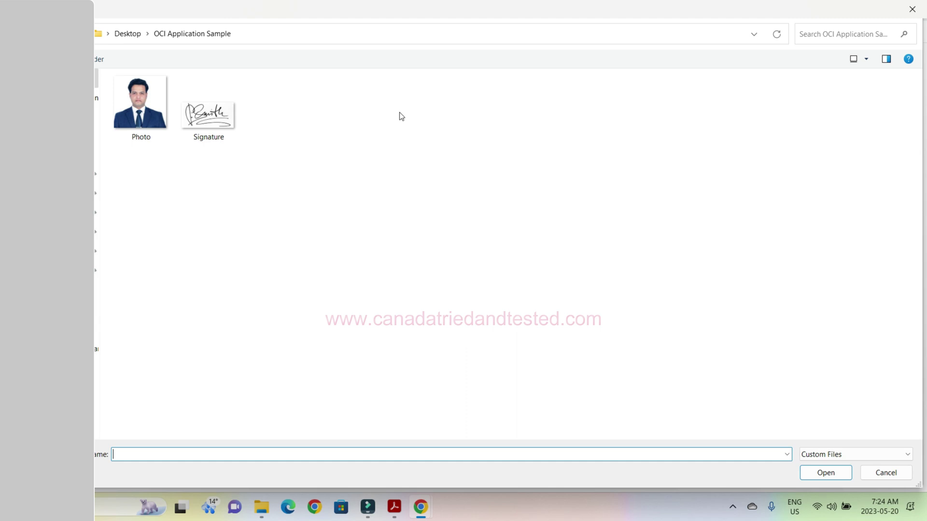
Load Signature.jpg, widen its crop to include the full signature, and upload both images.
{"action": "left_click", "coordinate": [207, 113]}
{"action": "left_click", "coordinate": [825, 472]}
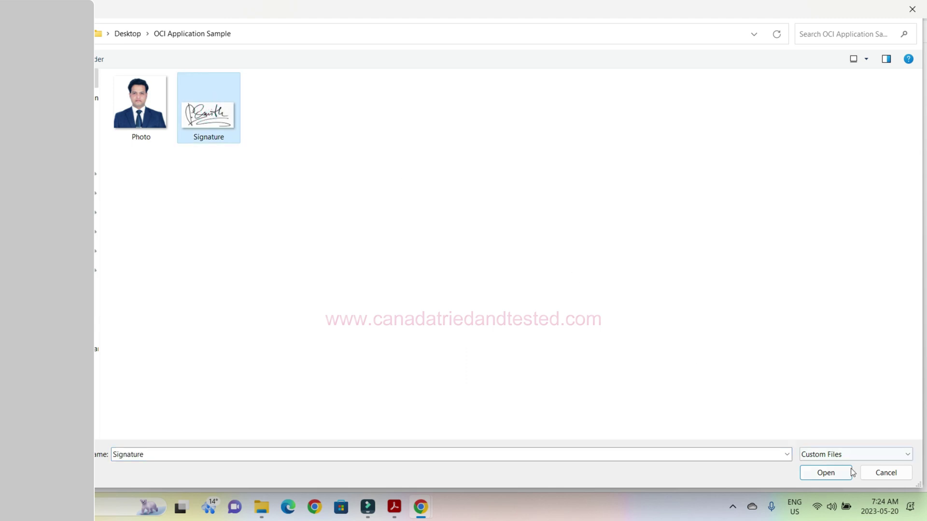
{"action": "left_click", "coordinate": [471, 233]}
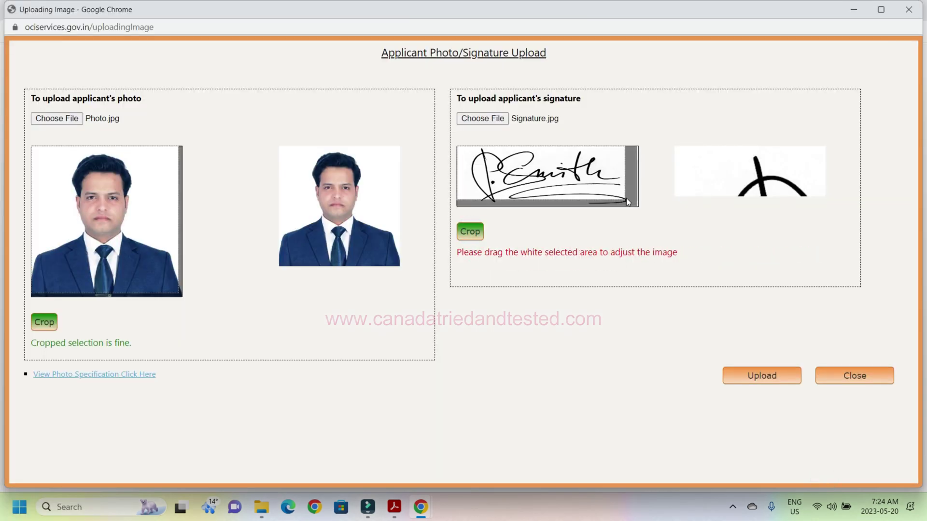
{"action": "left_click_drag", "start_coordinate": [628, 201], "coordinate": [631, 203]}
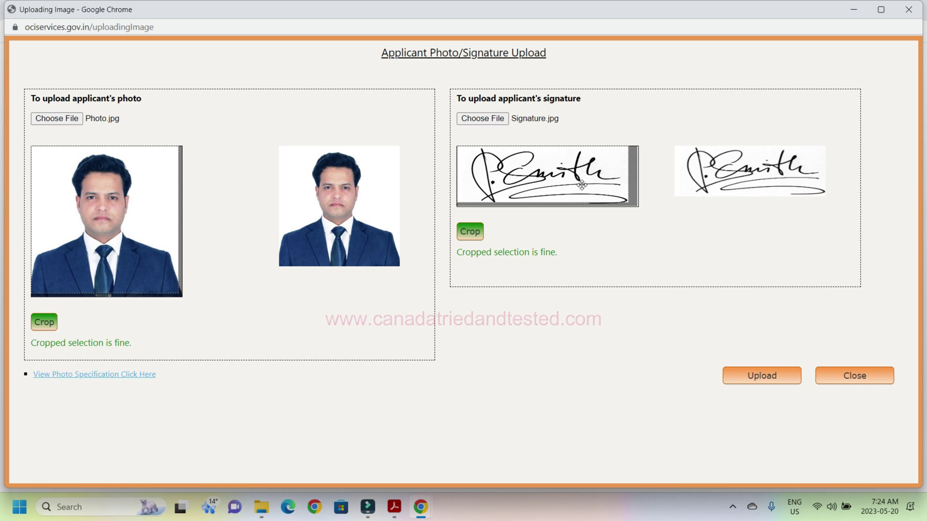
{"action": "left_click", "coordinate": [756, 375]}
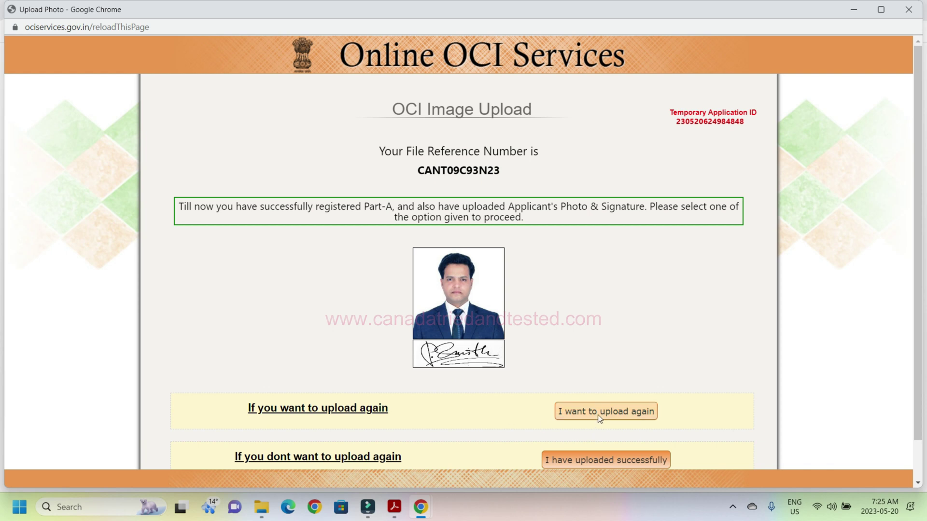
Confirm the photo and signature were uploaded successfully.
{"action": "left_click", "coordinate": [601, 460]}
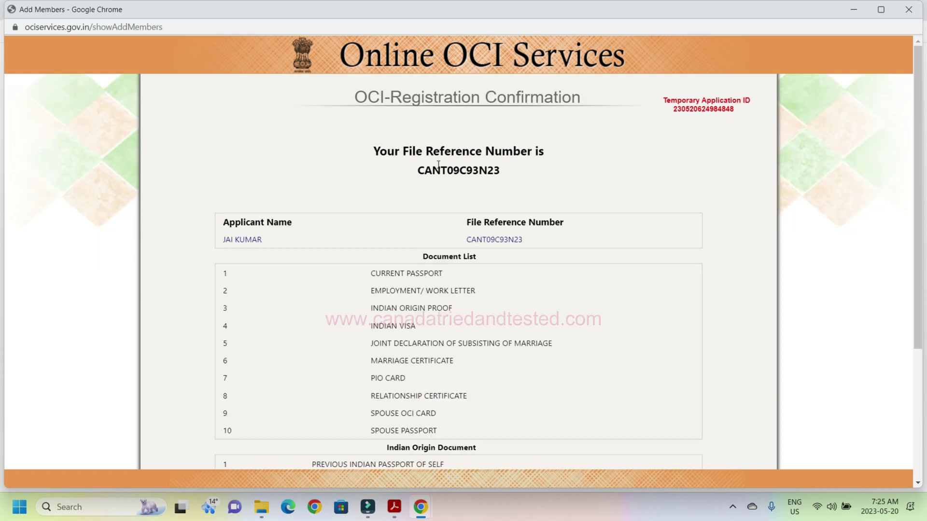
{"action": "left_click_drag", "start_coordinate": [416, 170], "coordinate": [528, 180]}
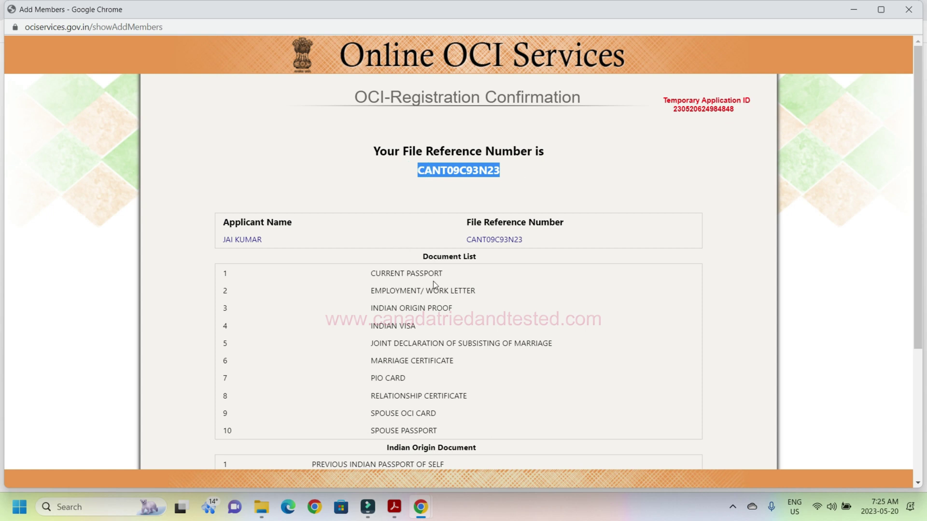
{"action": "left_click_drag", "start_coordinate": [917, 150], "coordinate": [917, 262]}
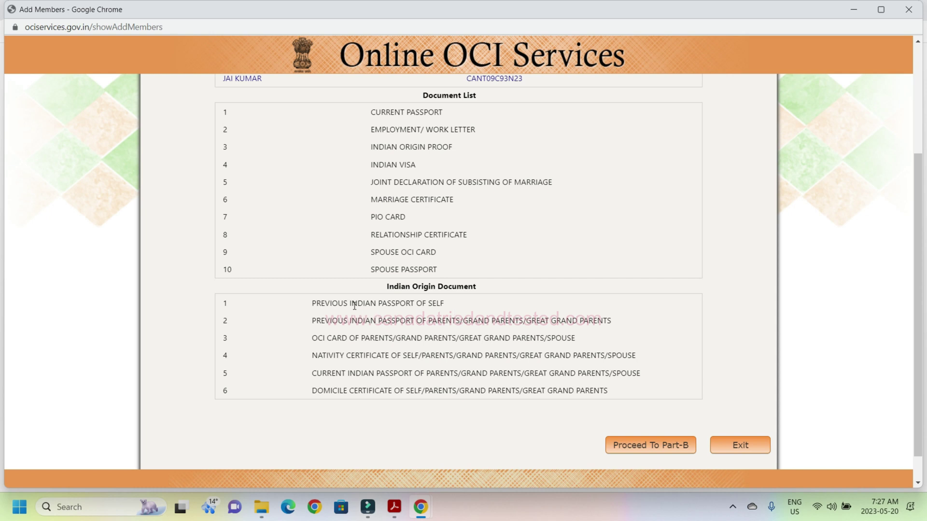
{"action": "left_click_drag", "start_coordinate": [354, 305], "coordinate": [460, 306]}
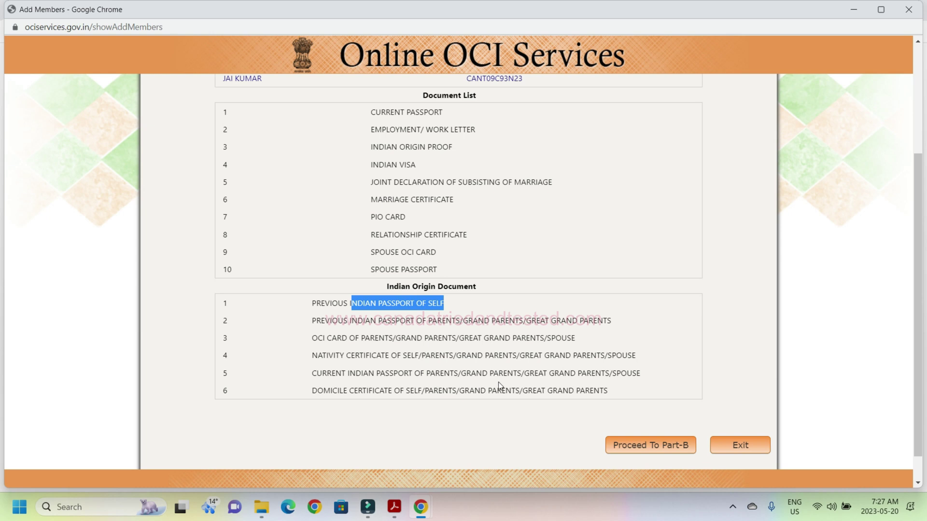
{"action": "left_click", "coordinate": [705, 361]}
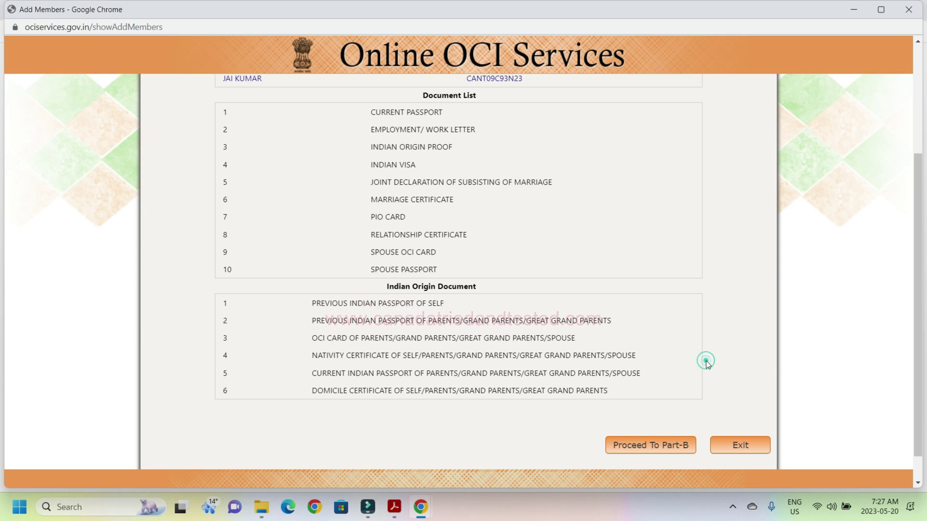
Continue to Part B and keep the conscription and other background questions answered No.
{"action": "left_click", "coordinate": [659, 446]}
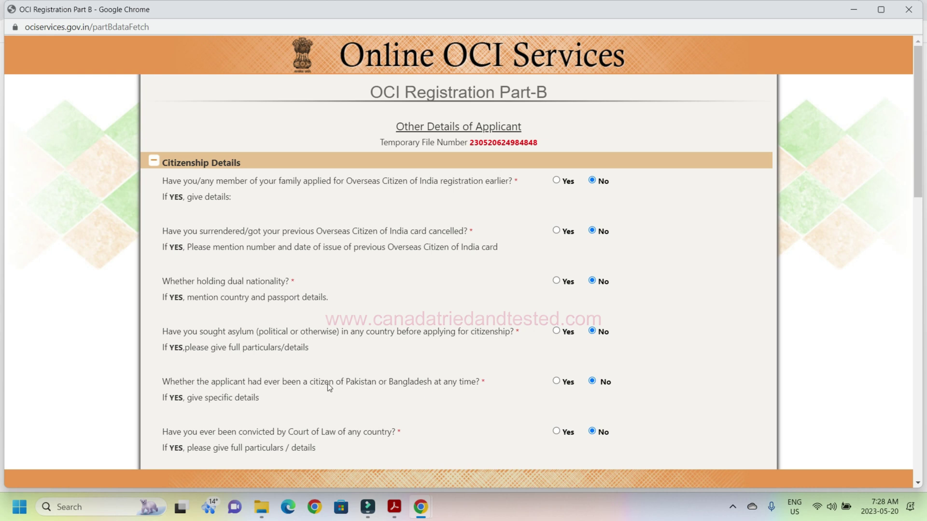
{"action": "left_click_drag", "start_coordinate": [334, 383], "coordinate": [450, 384]}
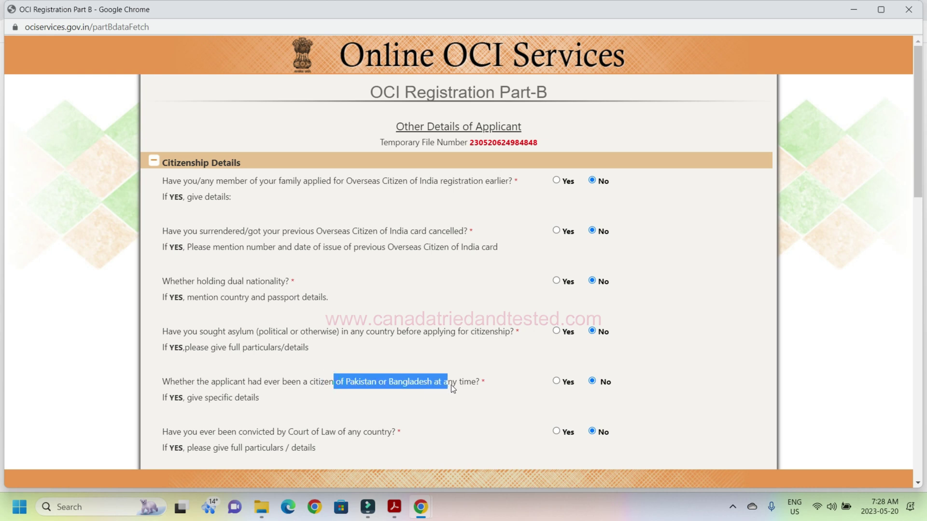
{"action": "left_click", "coordinate": [473, 389]}
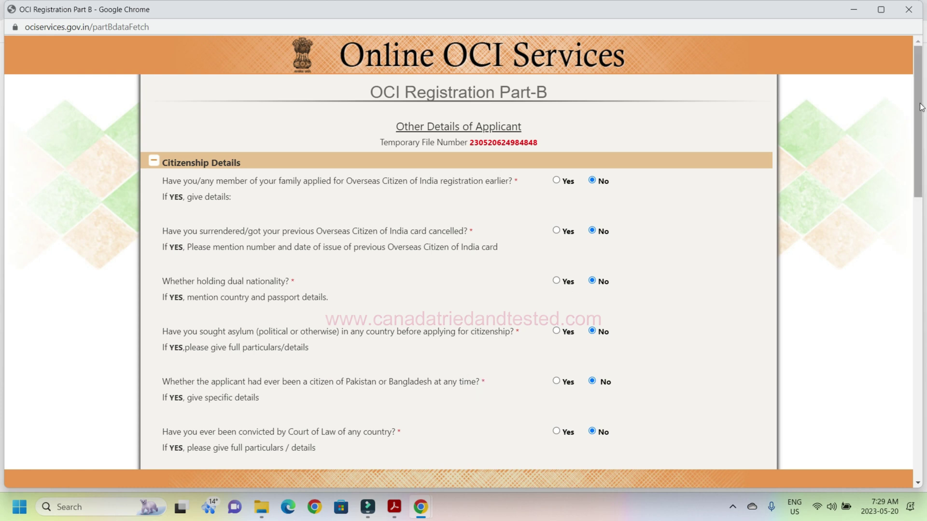
{"action": "left_click_drag", "start_coordinate": [918, 101], "coordinate": [921, 329]}
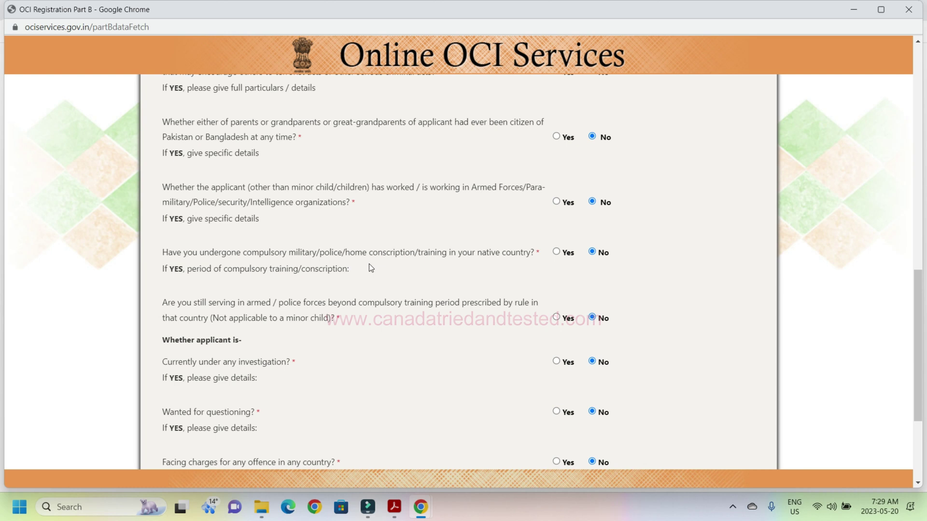
{"action": "left_click", "coordinate": [556, 252]}
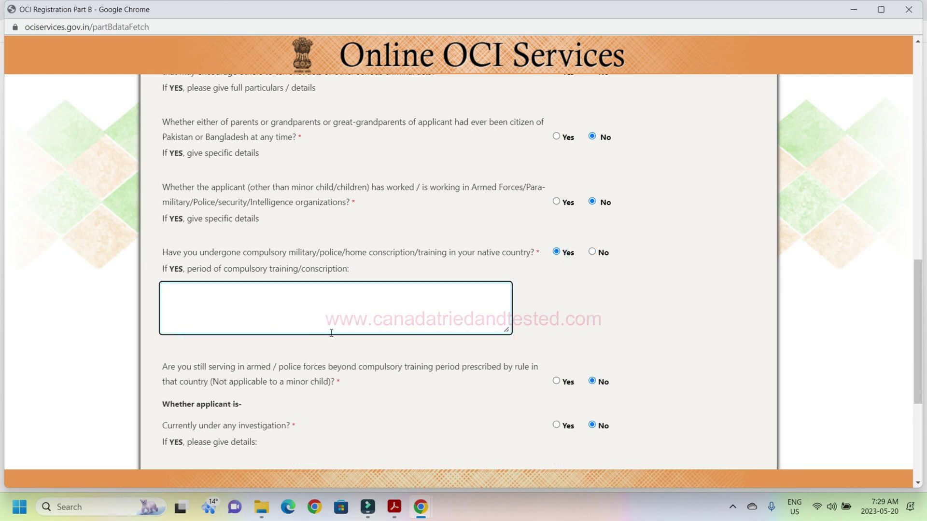
{"action": "left_click", "coordinate": [592, 252]}
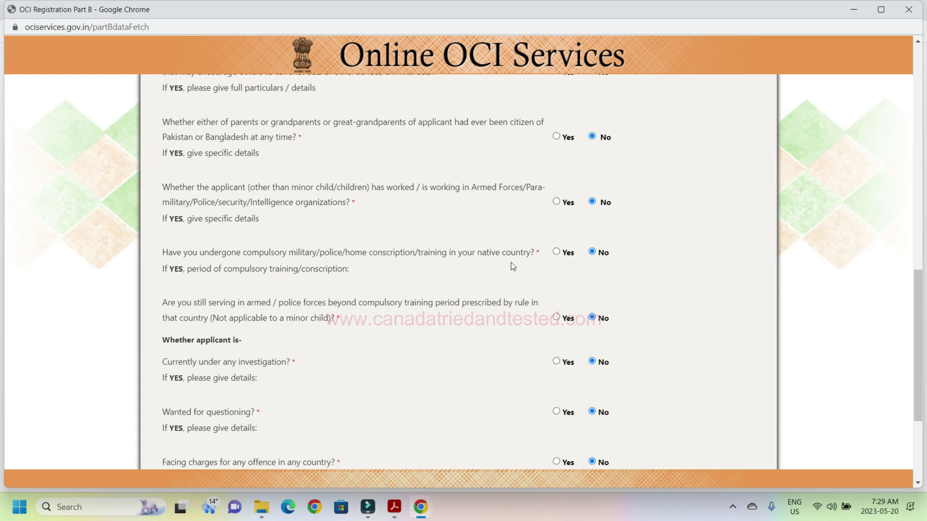
{"action": "scroll", "coordinate": [917, 304], "scroll_direction": "down", "scroll_amount": 4}
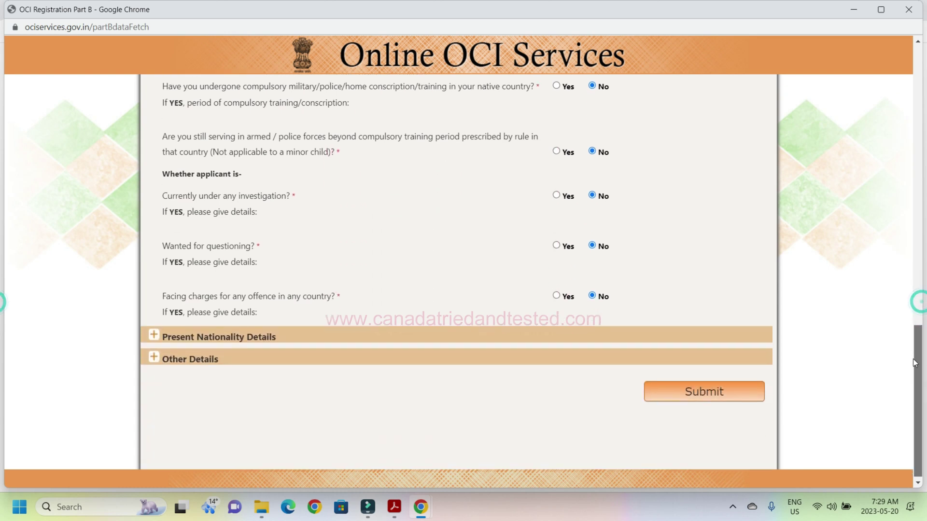
Expand Present Nationality Details for CANADA and set the acquisition method to NATURALIZATION.
{"action": "left_click", "coordinate": [154, 333]}
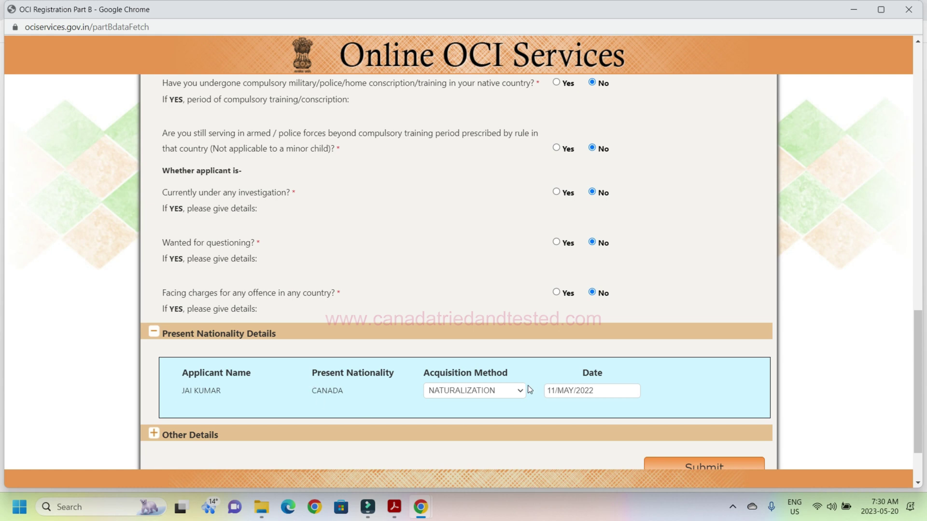
{"action": "left_click", "coordinate": [513, 395]}
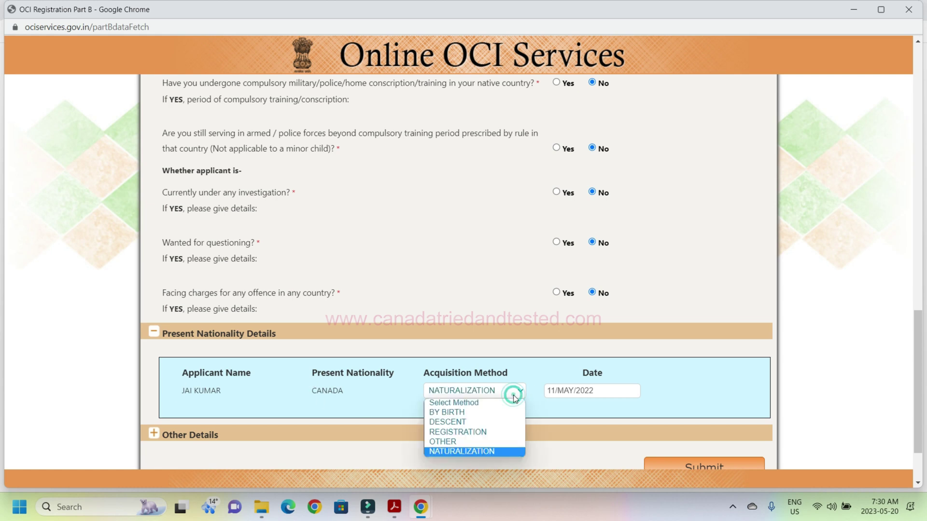
{"action": "left_click", "coordinate": [490, 453]}
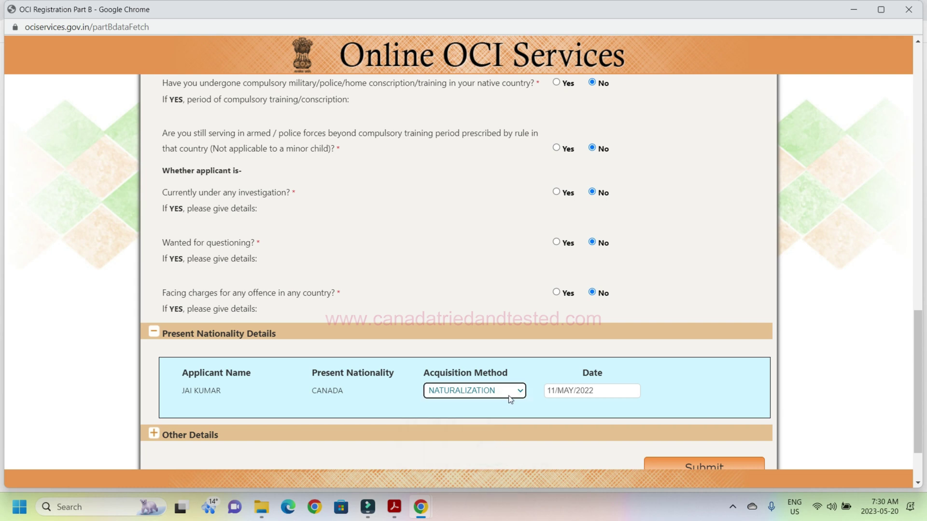
{"action": "left_click", "coordinate": [508, 396]}
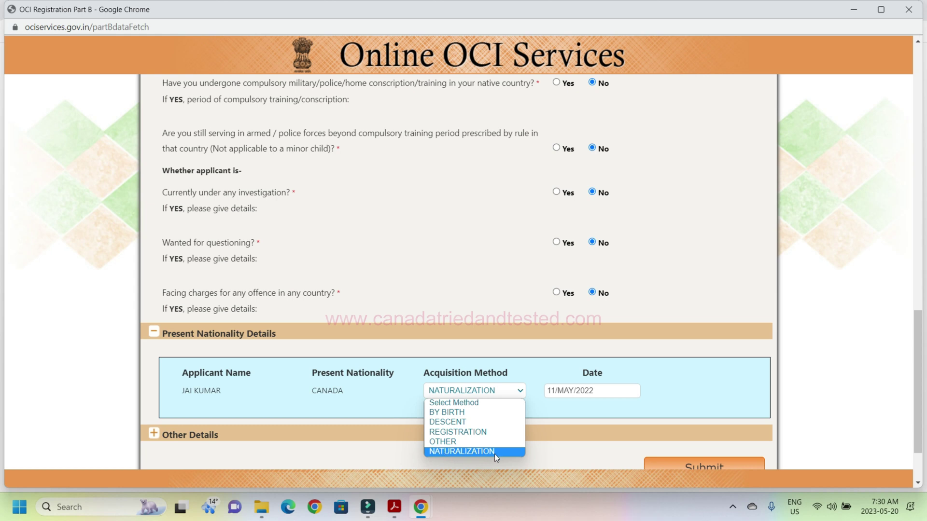
{"action": "left_click", "coordinate": [455, 452]}
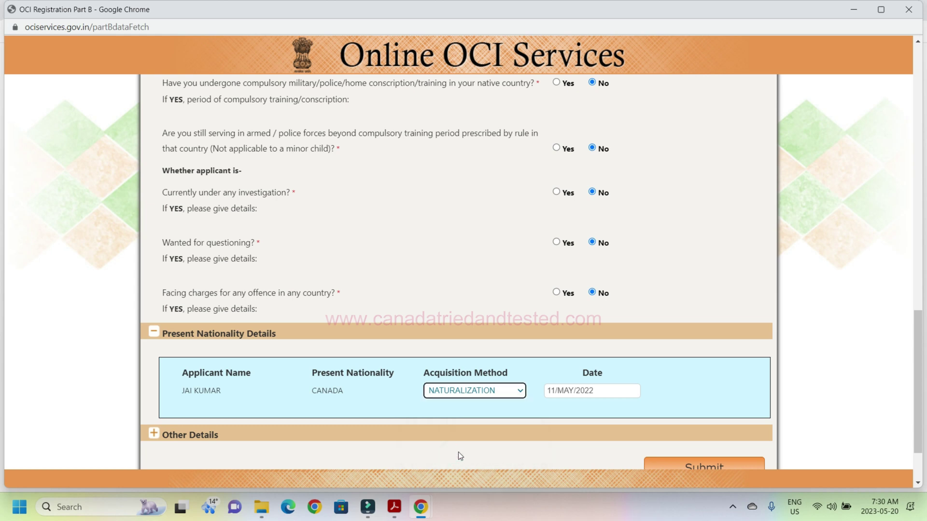
{"action": "left_click", "coordinate": [560, 418]}
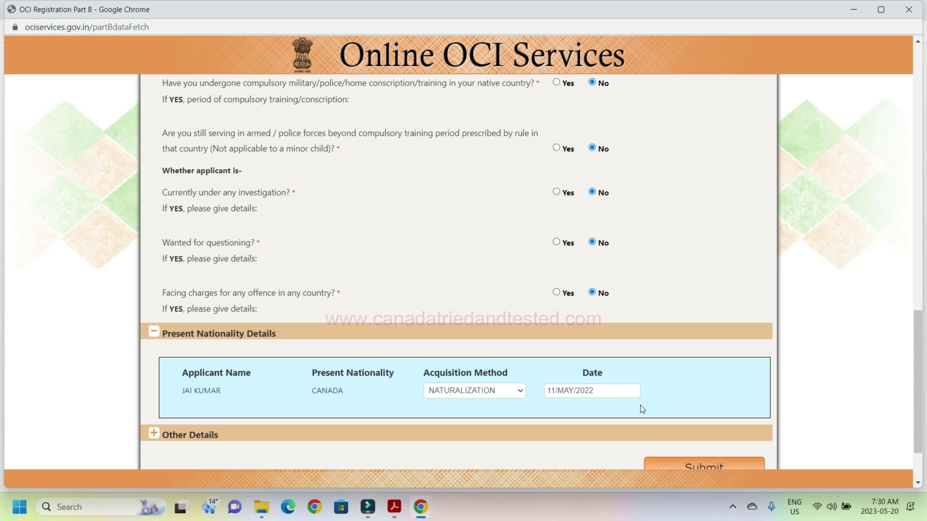
Keep INDIA as previous nationality, answer Yes to relatives in India, and submit Part B.
{"action": "left_click", "coordinate": [155, 438]}
{"action": "scroll", "coordinate": [183, 238], "scroll_direction": "down", "scroll_amount": 4}
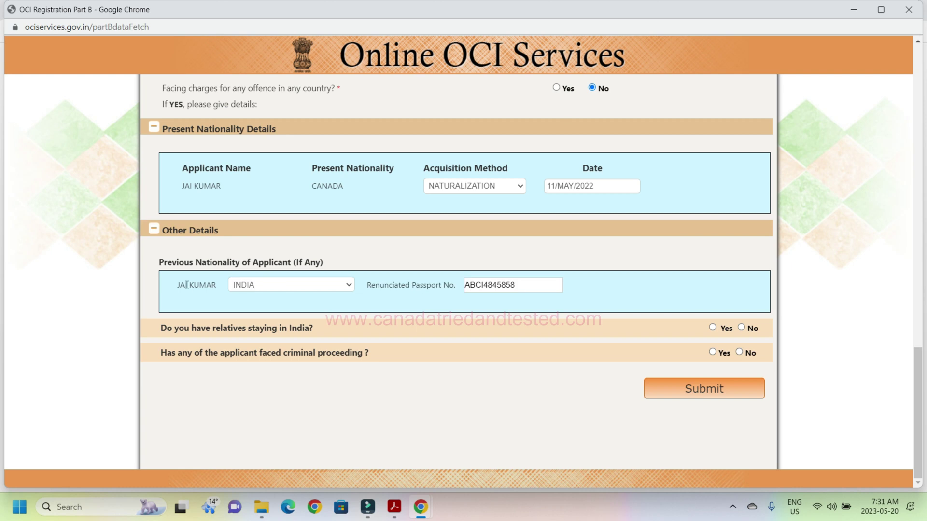
{"action": "left_click", "coordinate": [289, 285]}
{"action": "left_click", "coordinate": [290, 285]}
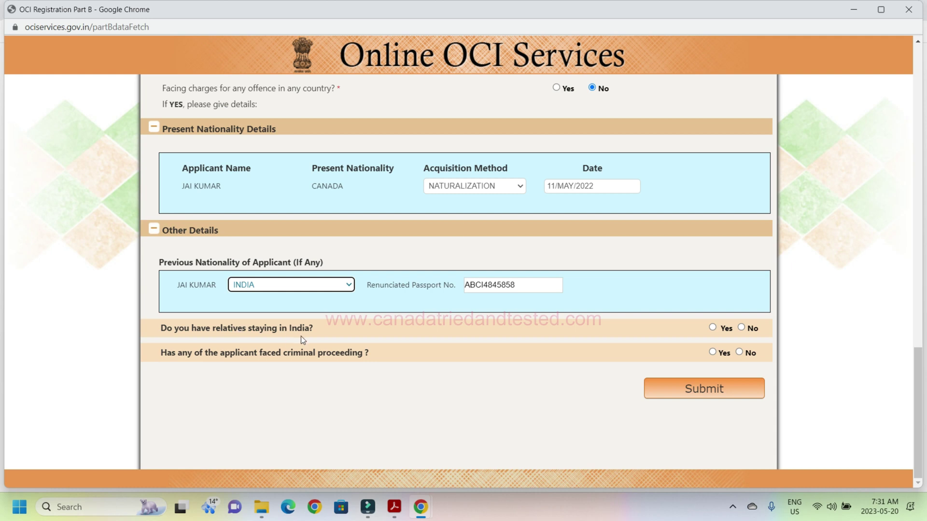
{"action": "left_click", "coordinate": [713, 328]}
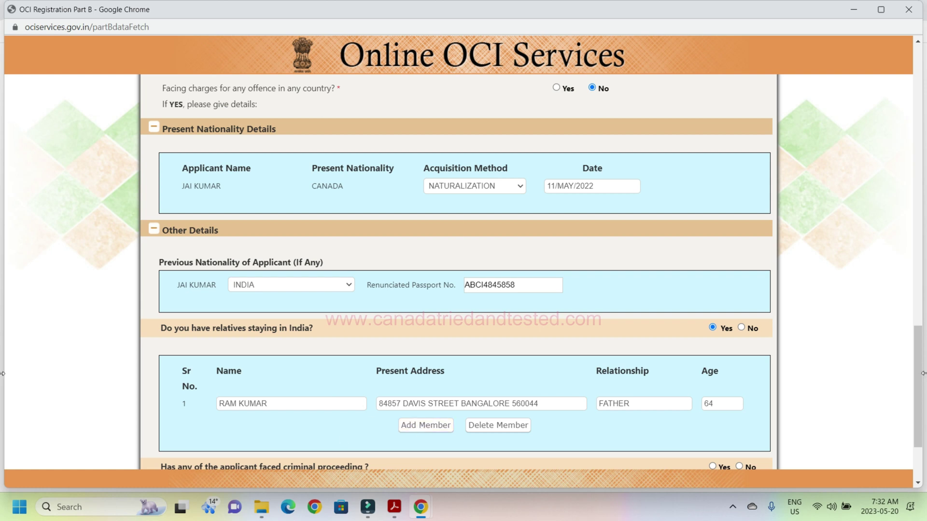
{"action": "scroll", "coordinate": [912, 417], "scroll_direction": "down", "scroll_amount": 3}
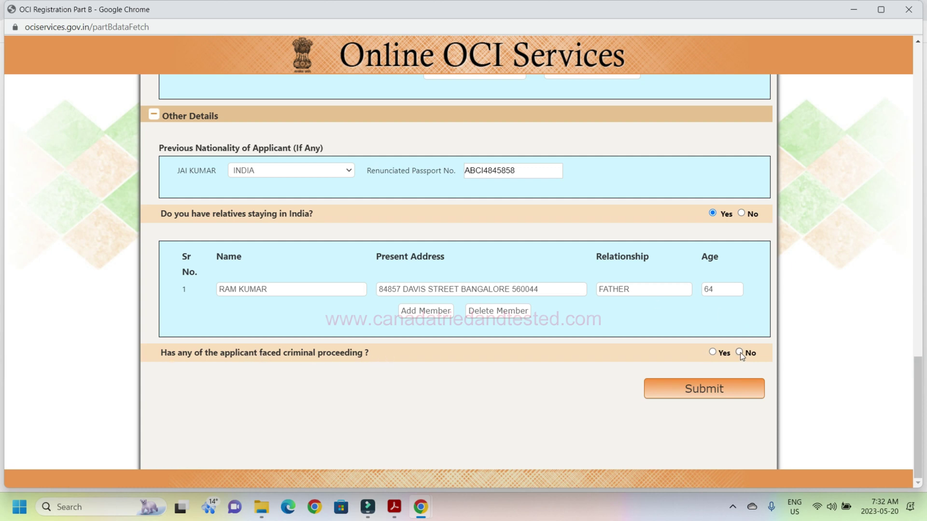
{"action": "left_click", "coordinate": [706, 393]}
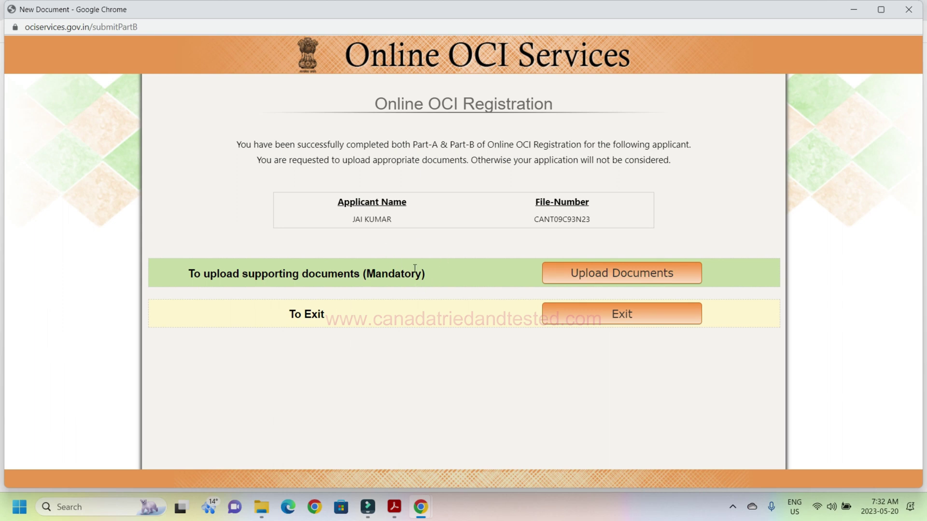
Note the application file number and go to the supporting documents upload page.
{"action": "left_click_drag", "start_coordinate": [532, 219], "coordinate": [606, 217]}
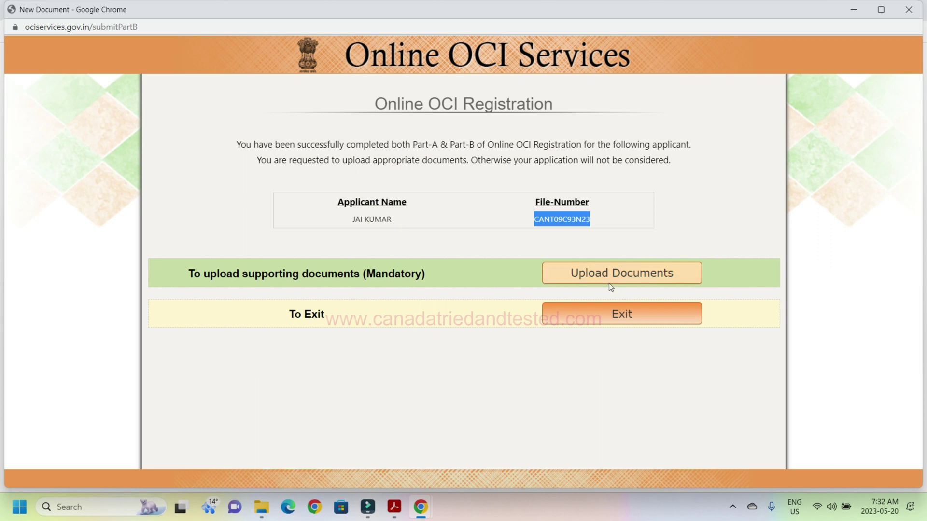
{"action": "left_click", "coordinate": [621, 284]}
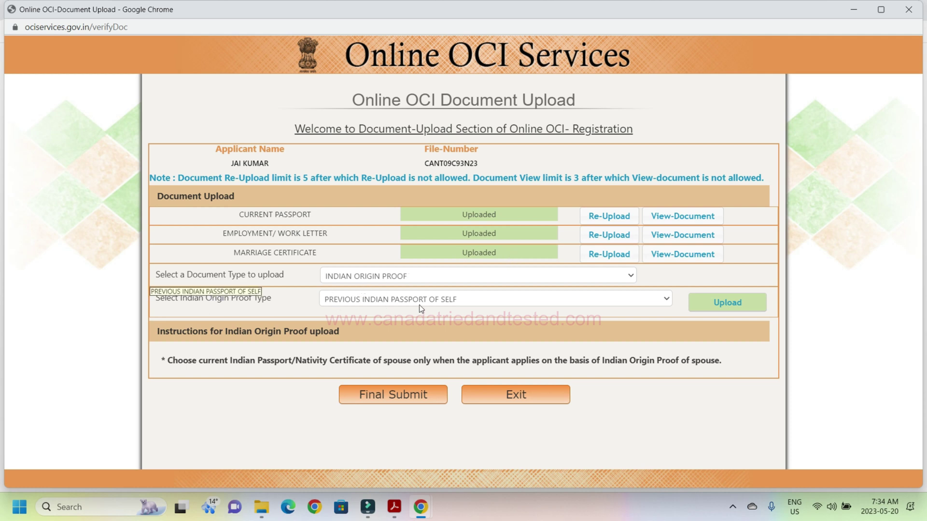
Upload the India passport PDF as the Indian origin proof document.
{"action": "left_click", "coordinate": [725, 304]}
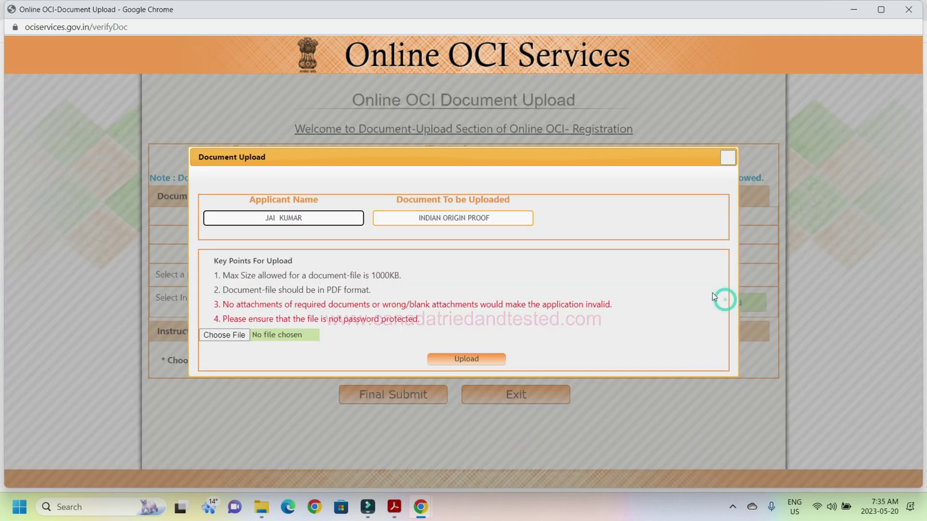
{"action": "left_click", "coordinate": [214, 334]}
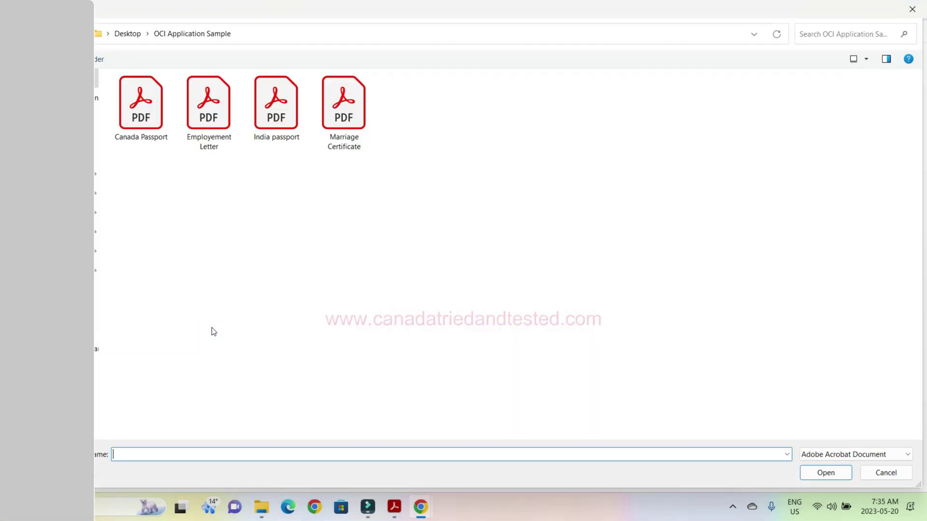
{"action": "left_click", "coordinate": [274, 111]}
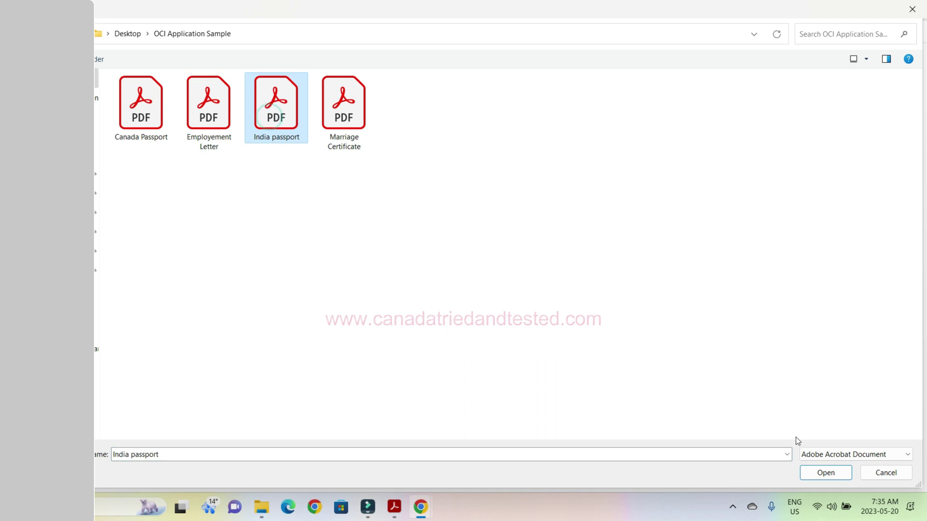
{"action": "left_click", "coordinate": [825, 472]}
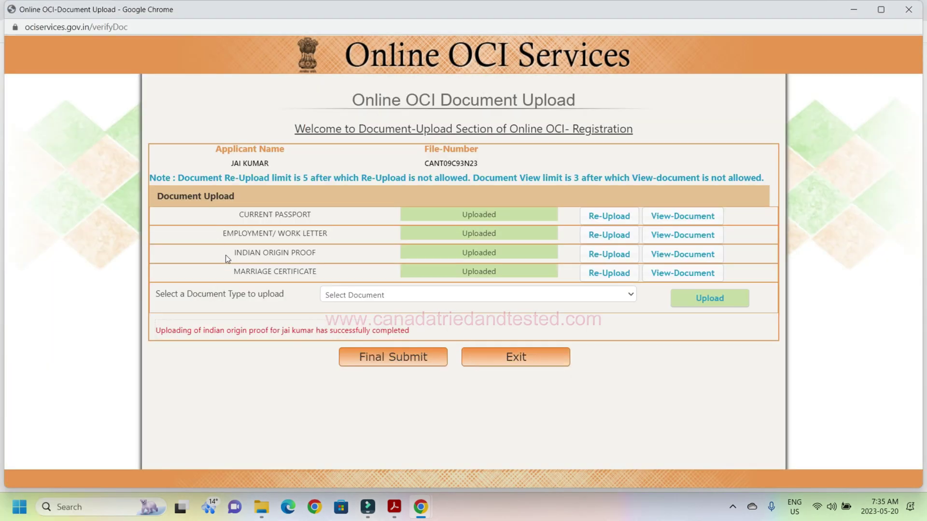
{"action": "left_click", "coordinate": [408, 297]}
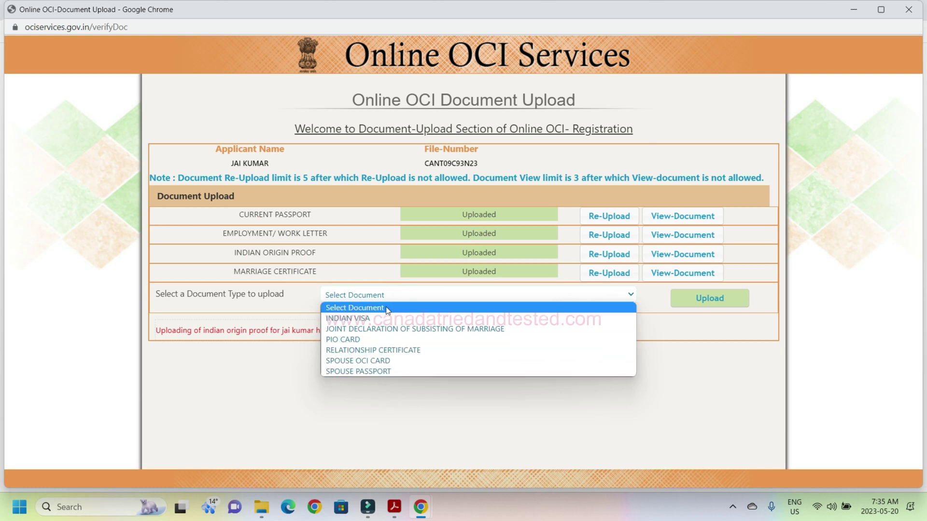
{"action": "left_click", "coordinate": [386, 396]}
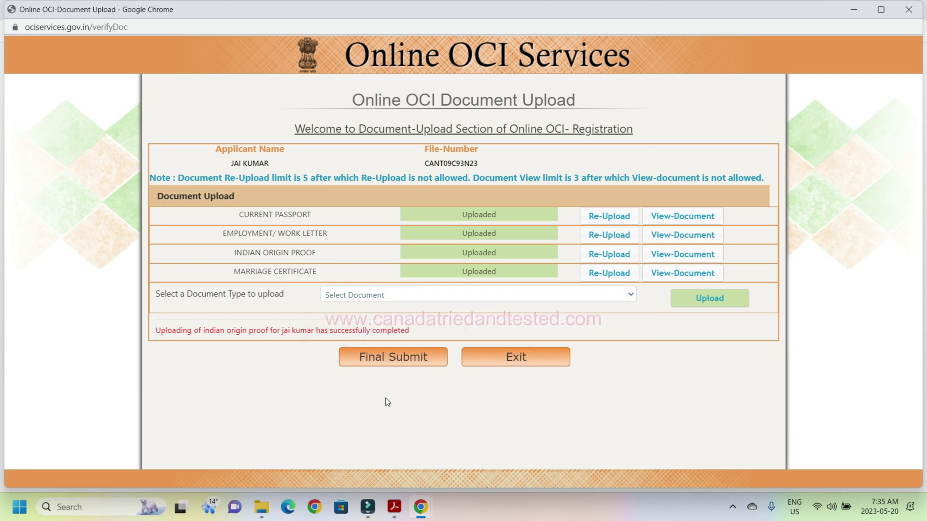
Final-submit the OCI application and generate its registration form.
{"action": "left_click", "coordinate": [391, 358]}
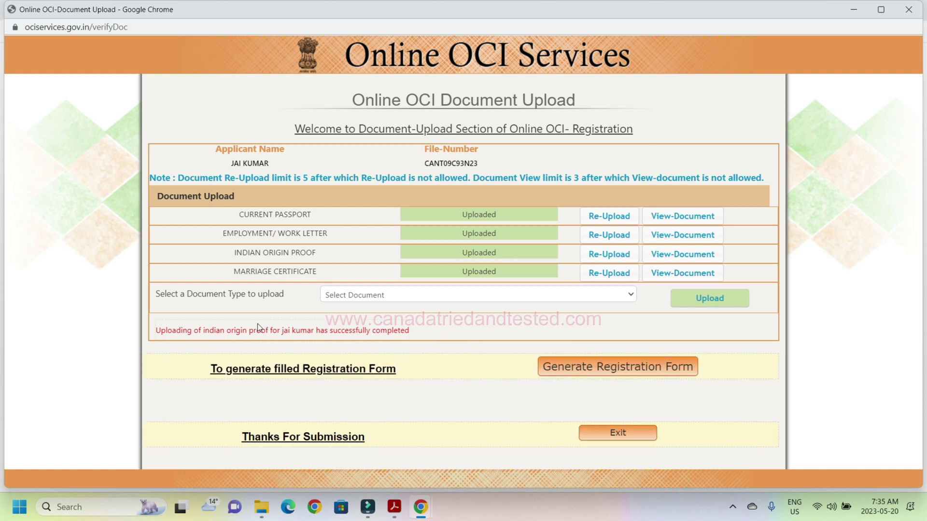
{"action": "left_click", "coordinate": [650, 375]}
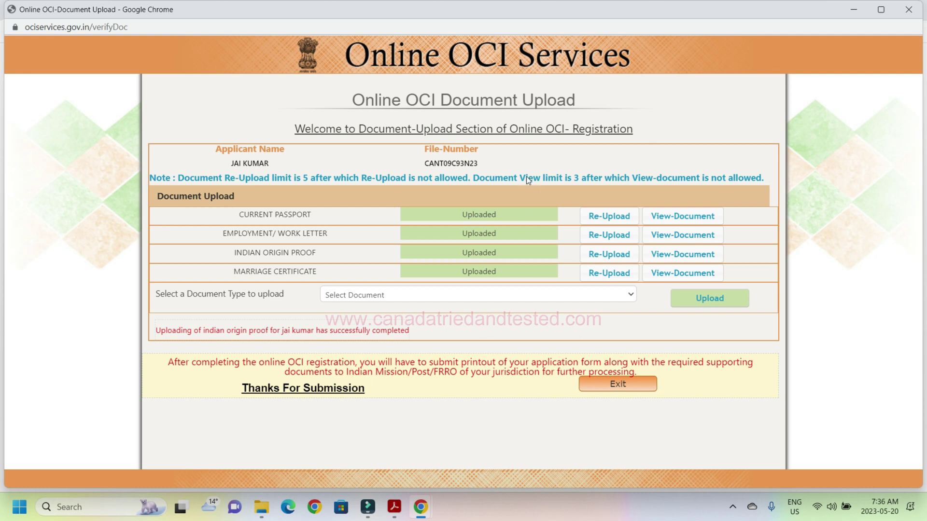
{"action": "left_click_drag", "start_coordinate": [424, 164], "coordinate": [480, 164]}
{"action": "left_click", "coordinate": [620, 385]}
{"action": "left_click", "coordinate": [856, 32]}
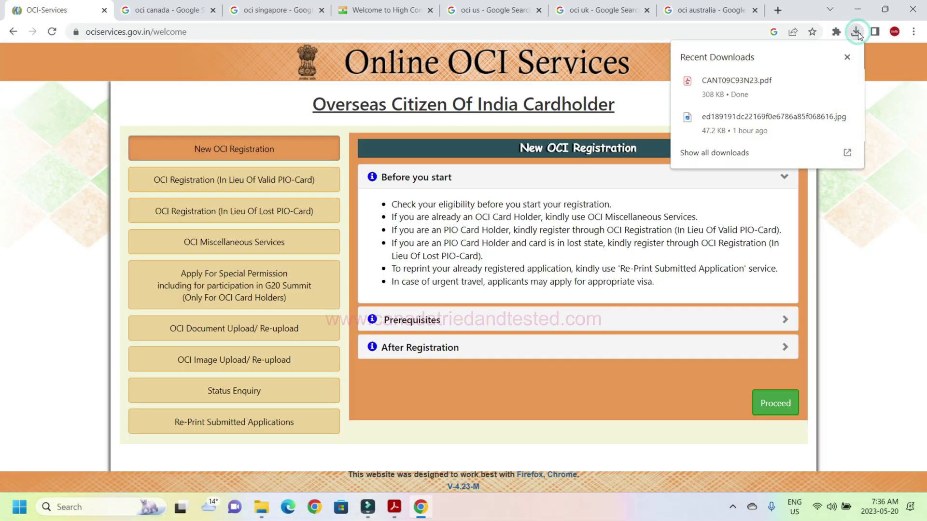
{"action": "left_click", "coordinate": [756, 88]}
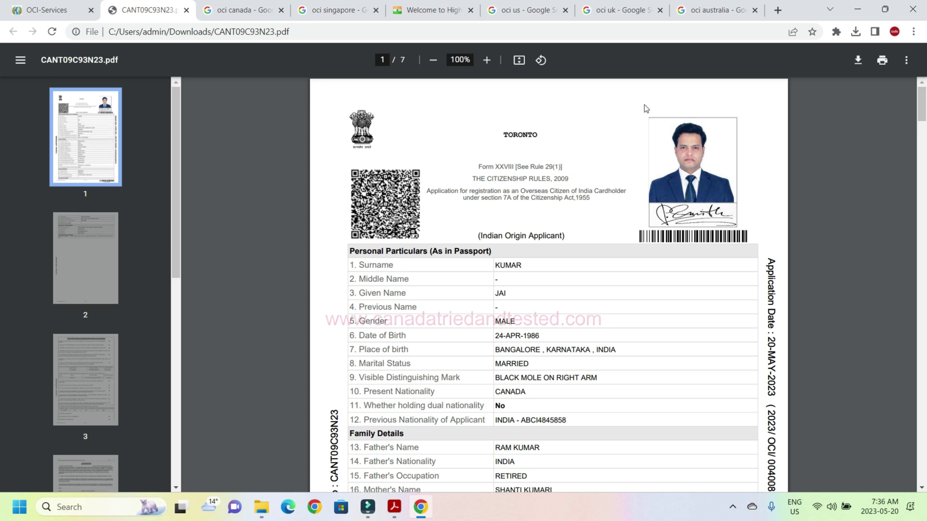
{"action": "left_click_drag", "start_coordinate": [921, 115], "coordinate": [1, 388]}
{"action": "left_click_drag", "start_coordinate": [925, 385], "coordinate": [925, 2]}
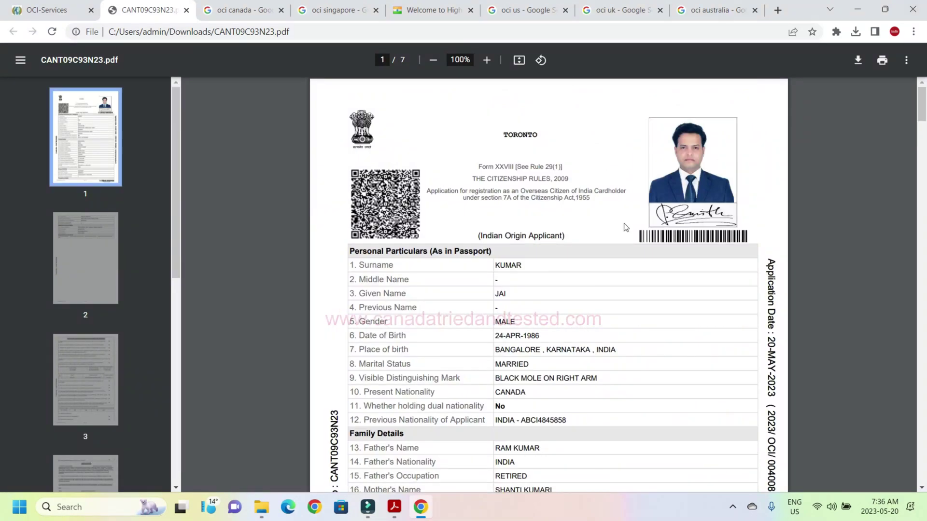
{"action": "left_click_drag", "start_coordinate": [922, 104], "coordinate": [0, 82]}
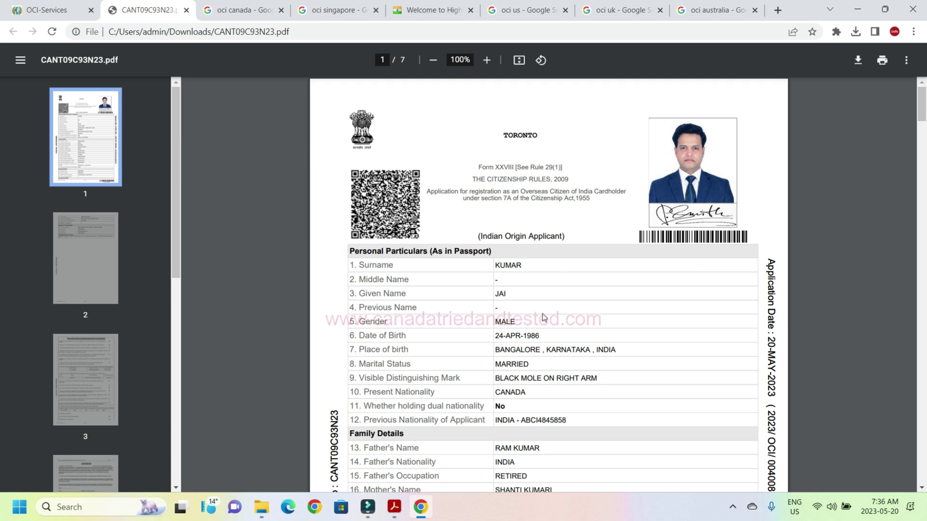
{"action": "left_click_drag", "start_coordinate": [922, 114], "coordinate": [920, 124]}
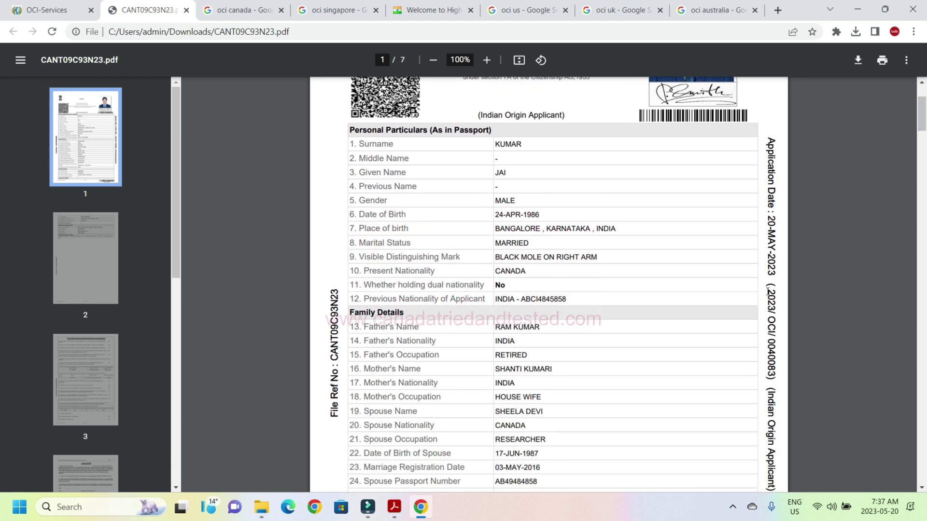
{"action": "left_click_drag", "start_coordinate": [923, 114], "coordinate": [923, 136]}
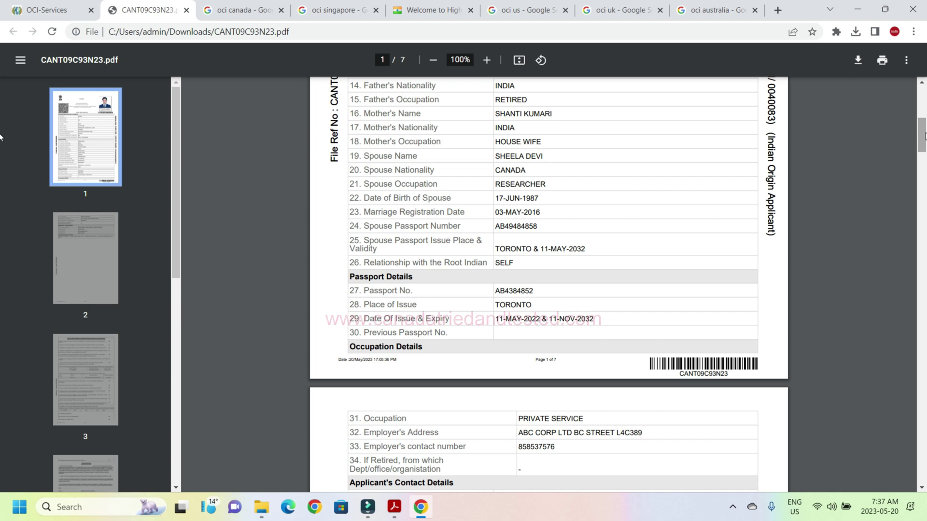
{"action": "left_click_drag", "start_coordinate": [923, 139], "coordinate": [925, 276]}
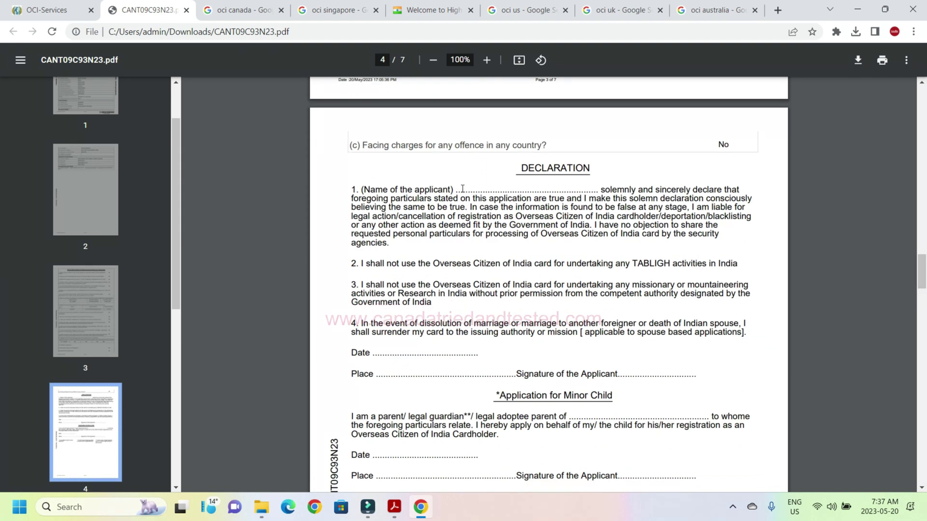
Mark the applicant name in the declaration, reach the instructions page, then highlight the Online Application Form checklist item.
{"action": "left_click_drag", "start_coordinate": [462, 189], "coordinate": [594, 190]}
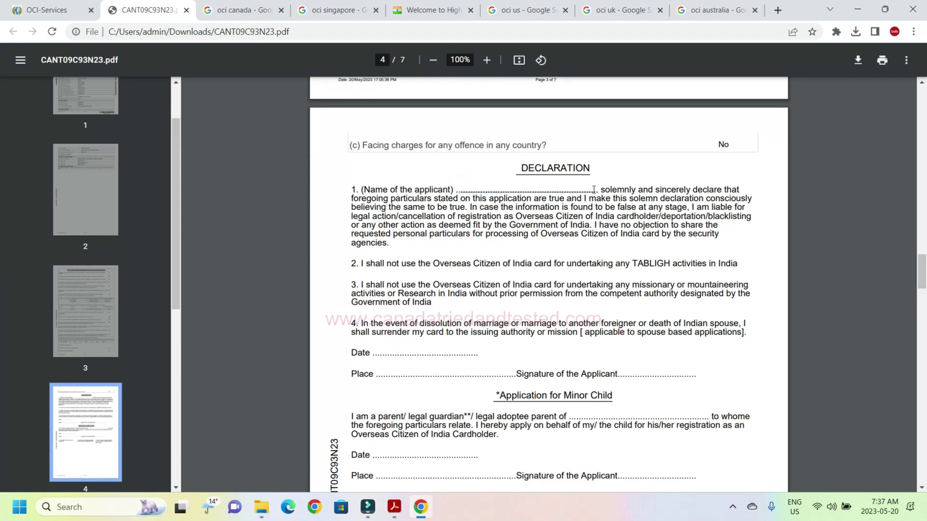
{"action": "left_click", "coordinate": [399, 344]}
{"action": "left_click", "coordinate": [404, 370]}
{"action": "left_click", "coordinate": [646, 375]}
{"action": "left_click_drag", "start_coordinate": [922, 277], "coordinate": [922, 310]}
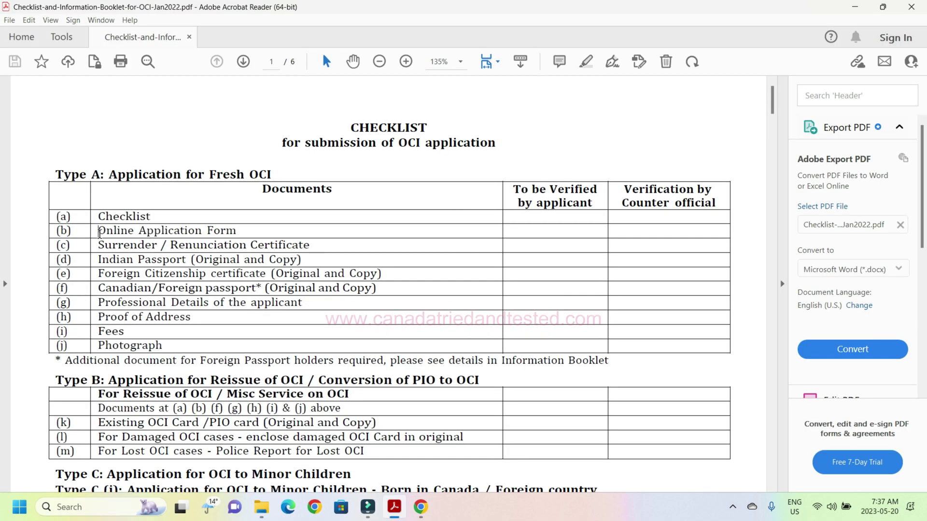
{"action": "left_click_drag", "start_coordinate": [97, 231], "coordinate": [239, 233]}
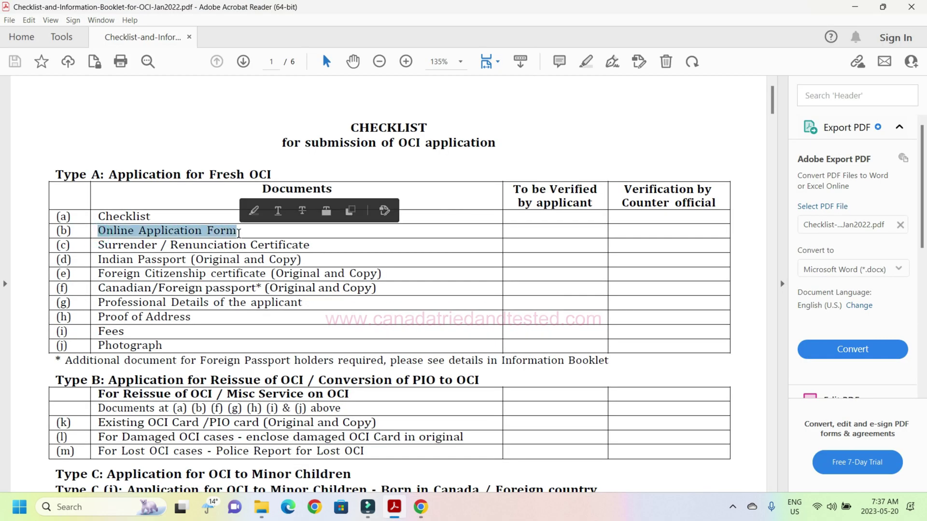
Review the Type A checklist's Photograph item and additional-document note in Acrobat.
{"action": "left_click", "coordinate": [200, 240]}
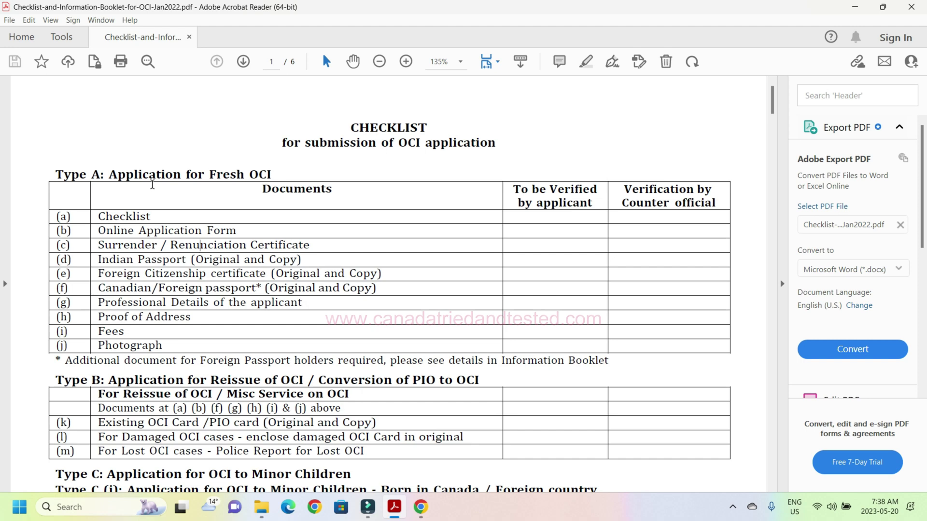
{"action": "left_click_drag", "start_coordinate": [99, 345], "coordinate": [174, 360]}
{"action": "left_click", "coordinate": [174, 360]}
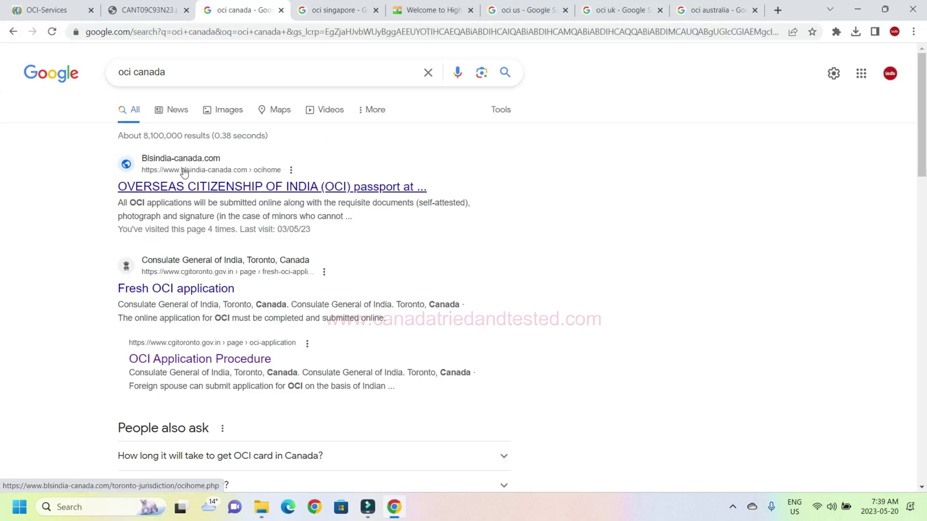
On the BLS India Canada OCI page, check the fees: $345 total and $7.4 processing.
{"action": "left_click", "coordinate": [220, 188]}
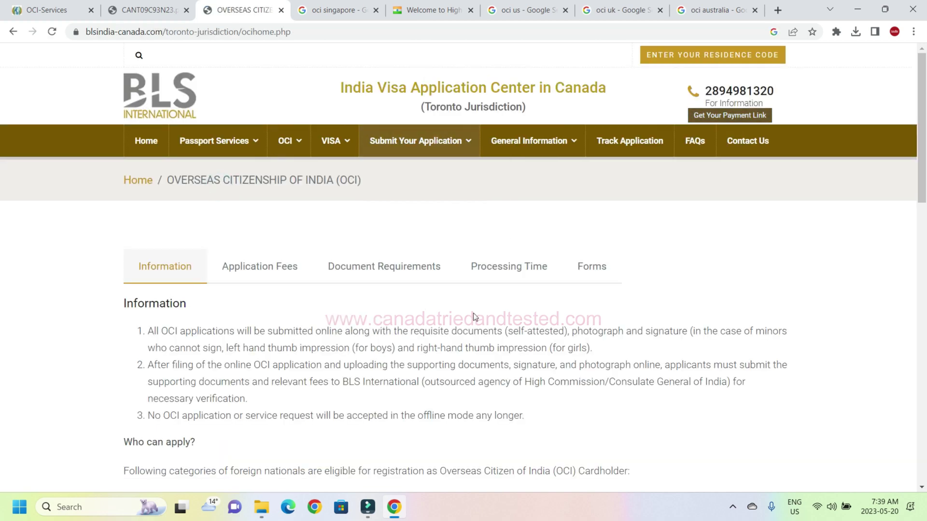
{"action": "mouse_move", "coordinate": [922, 147]}
{"action": "left_mouse_down"}
{"action": "mouse_move", "coordinate": [925, 379]}
{"action": "mouse_move", "coordinate": [926, 129]}
{"action": "left_mouse_up"}
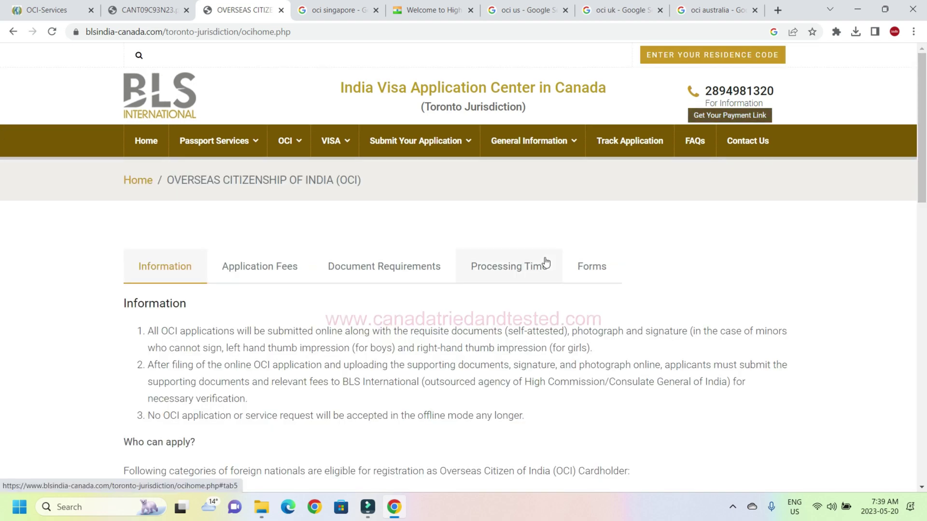
{"action": "left_click", "coordinate": [266, 279]}
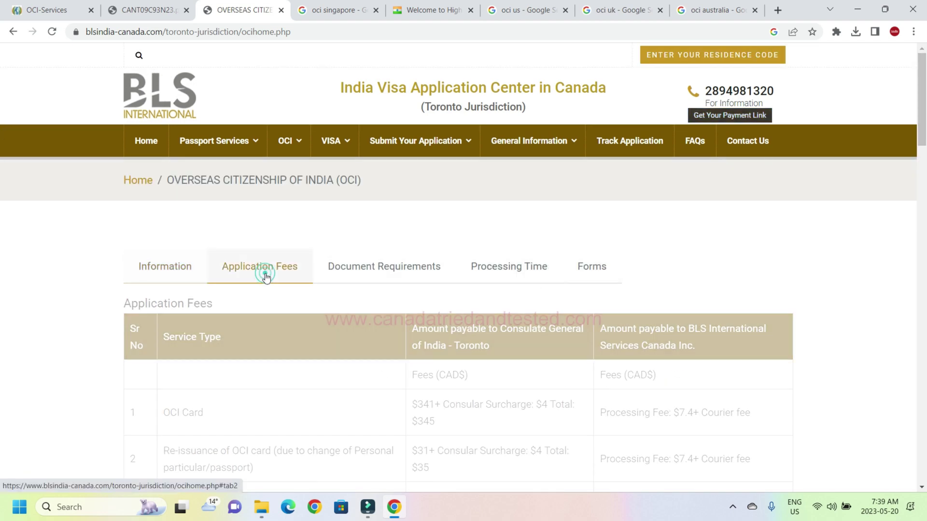
{"action": "scroll", "coordinate": [418, 190], "scroll_direction": "down", "scroll_amount": 5}
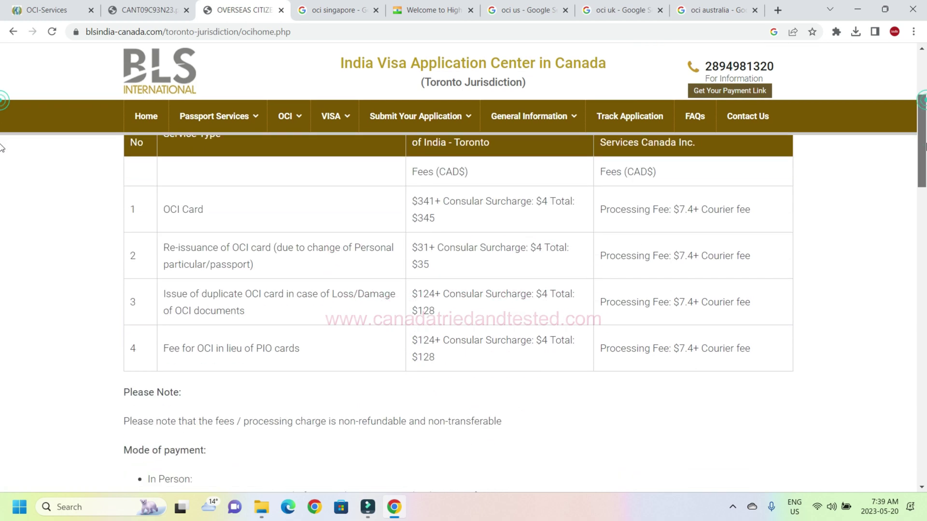
{"action": "left_click_drag", "start_coordinate": [420, 205], "coordinate": [448, 207]}
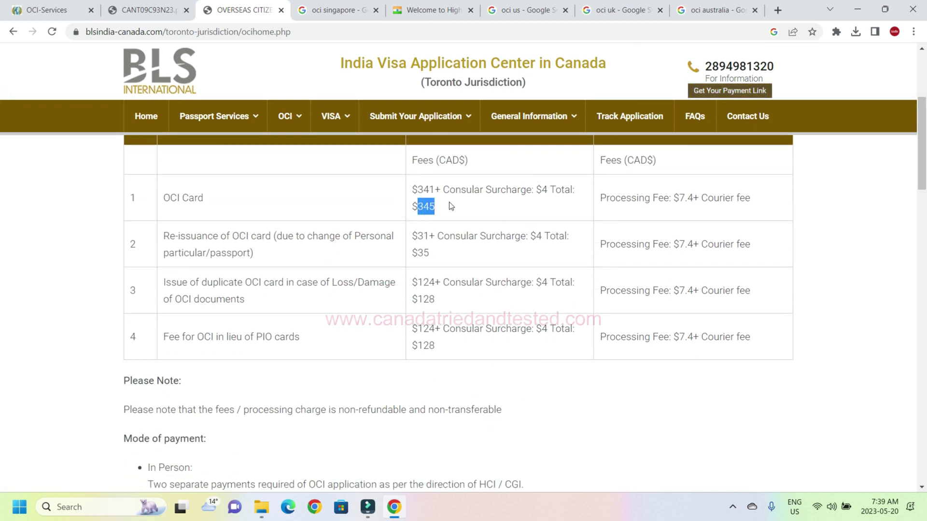
{"action": "double_click", "coordinate": [686, 197]}
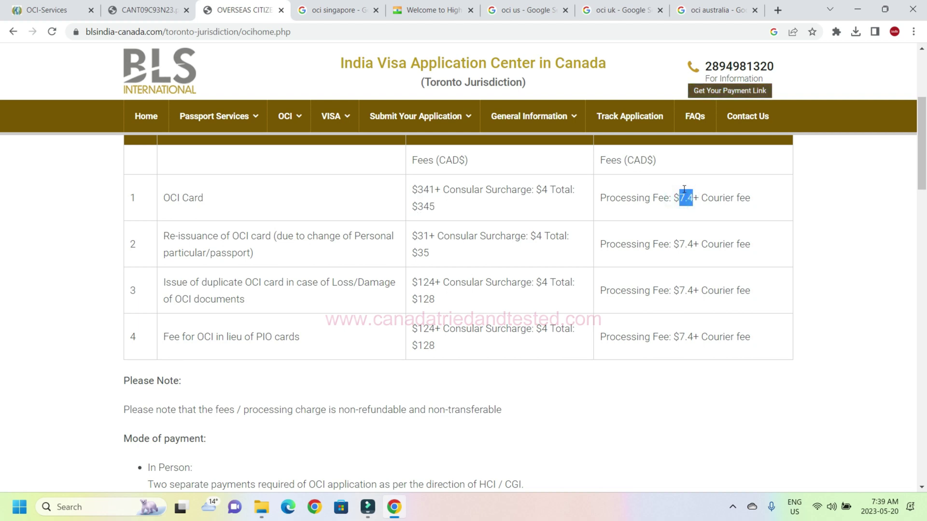
{"action": "left_click", "coordinate": [731, 224]}
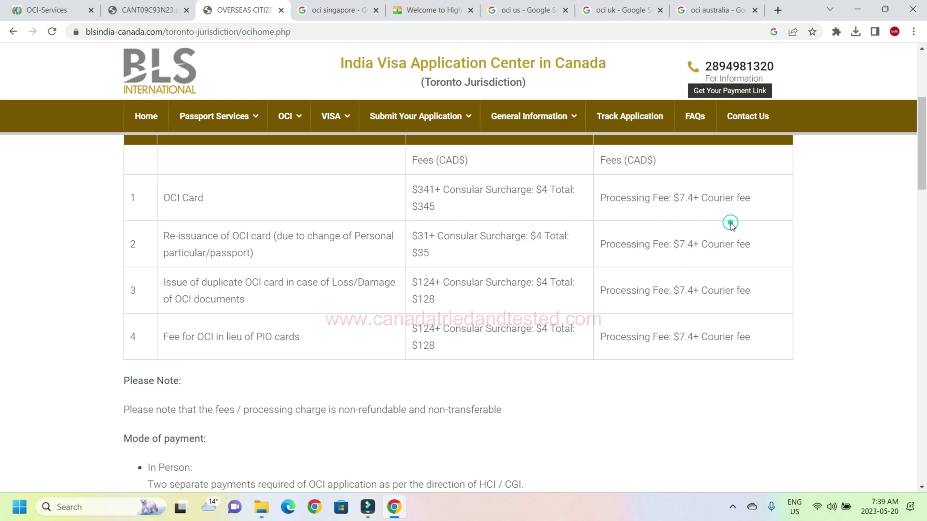
Scroll the Contact Us page through the Toronto, Brampton and Winnipeg BLS centres.
{"action": "left_click_drag", "start_coordinate": [925, 156], "coordinate": [924, 225]}
{"action": "scroll", "coordinate": [1, 225], "scroll_direction": "down", "scroll_amount": 7}
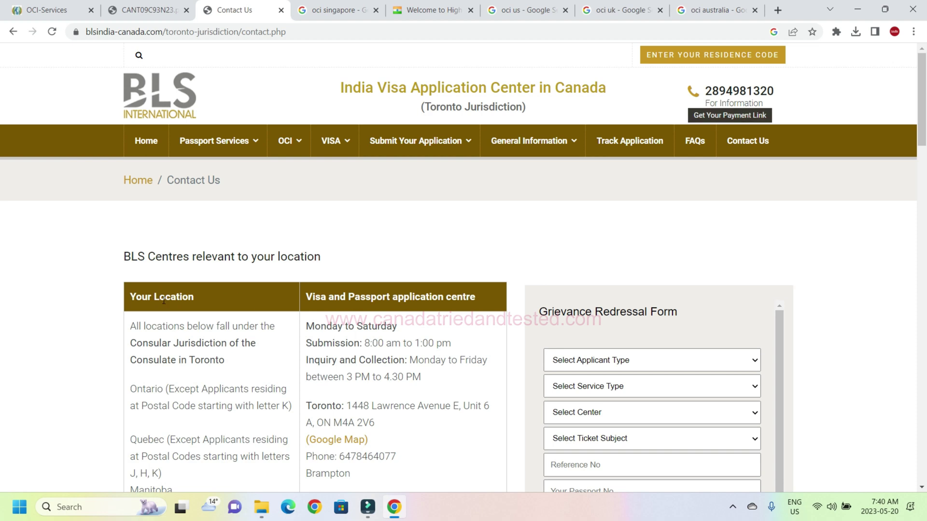
{"action": "left_click_drag", "start_coordinate": [924, 127], "coordinate": [925, 162]}
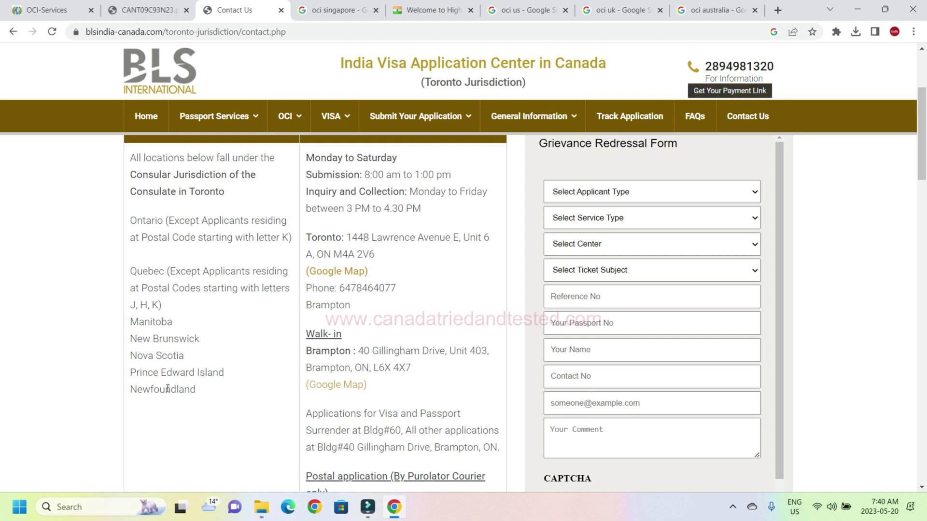
{"action": "left_click_drag", "start_coordinate": [922, 156], "coordinate": [925, 224]}
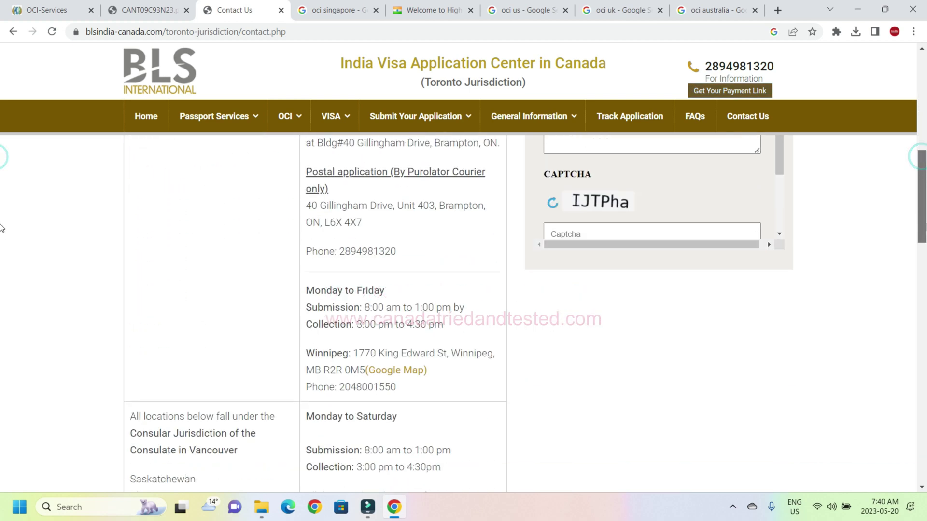
{"action": "scroll", "coordinate": [2, 227], "scroll_direction": "down", "scroll_amount": 10}
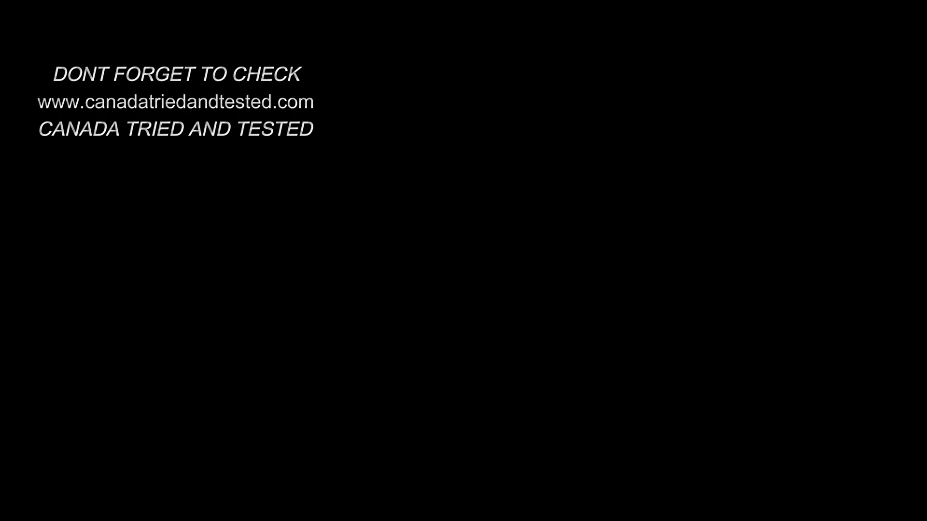